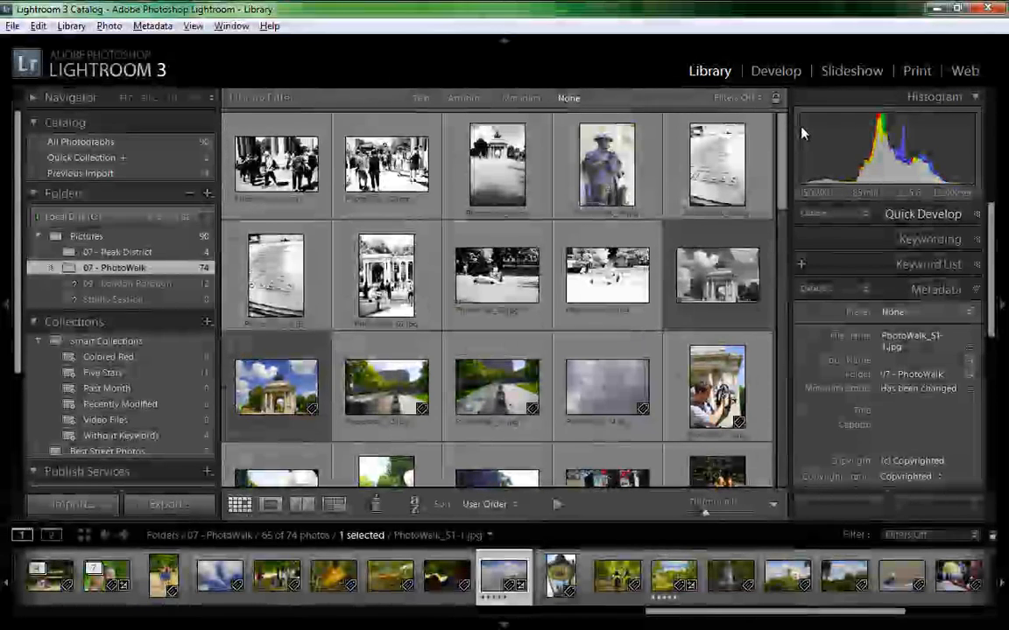
Open PhotoWalk_01.jpg enlarged and page forward through the neighbouring photos and back to it
drag(781, 159, 782, 150)
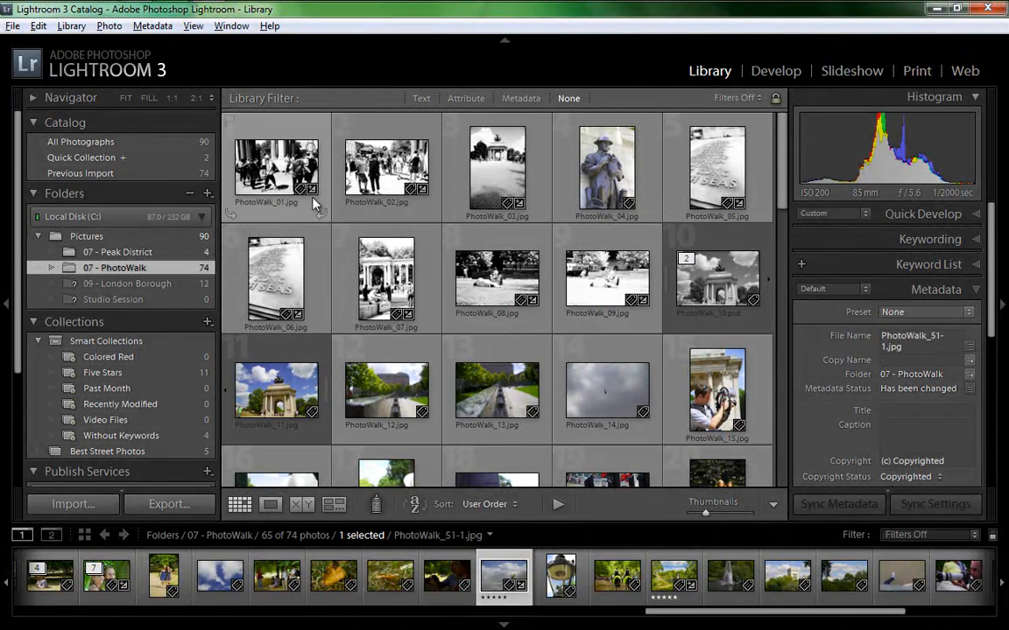
double_click(272, 169)
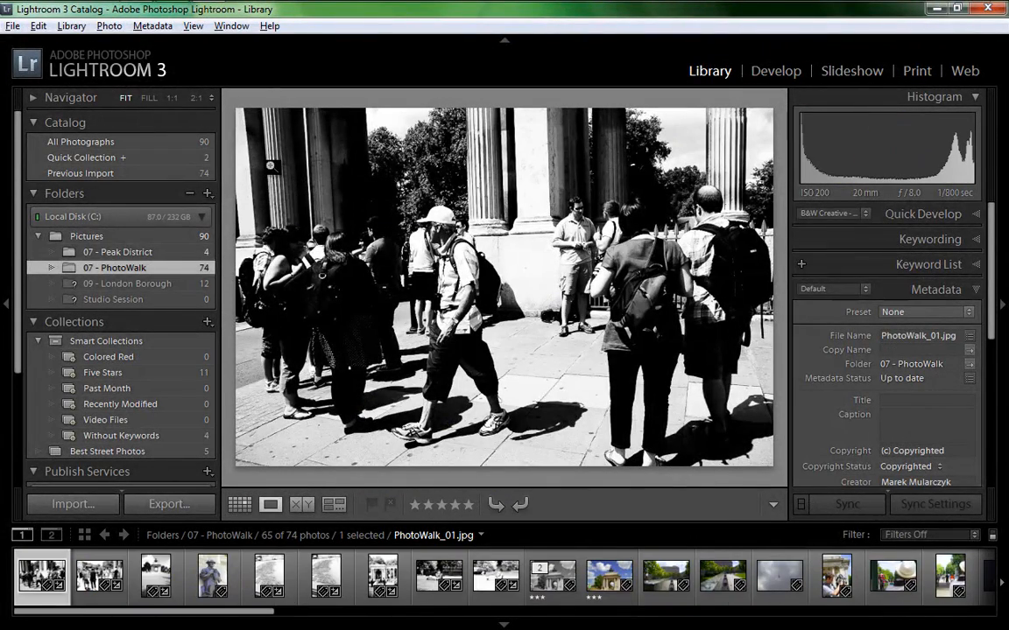
key(Right)
key(Right)
key(Right)
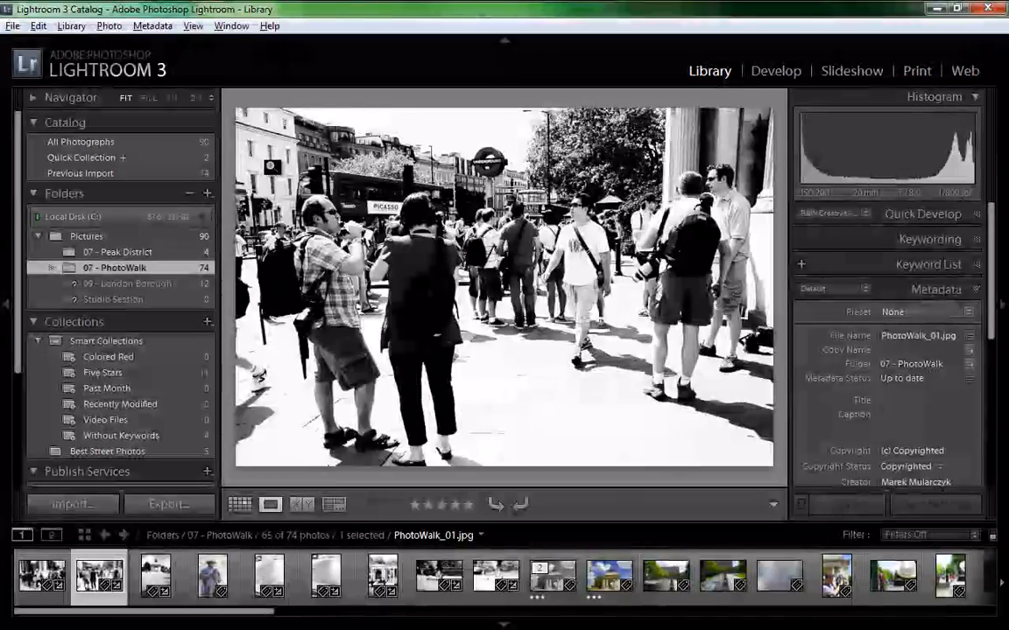
key(Right)
key(Right)
key(Right)
key(Right)
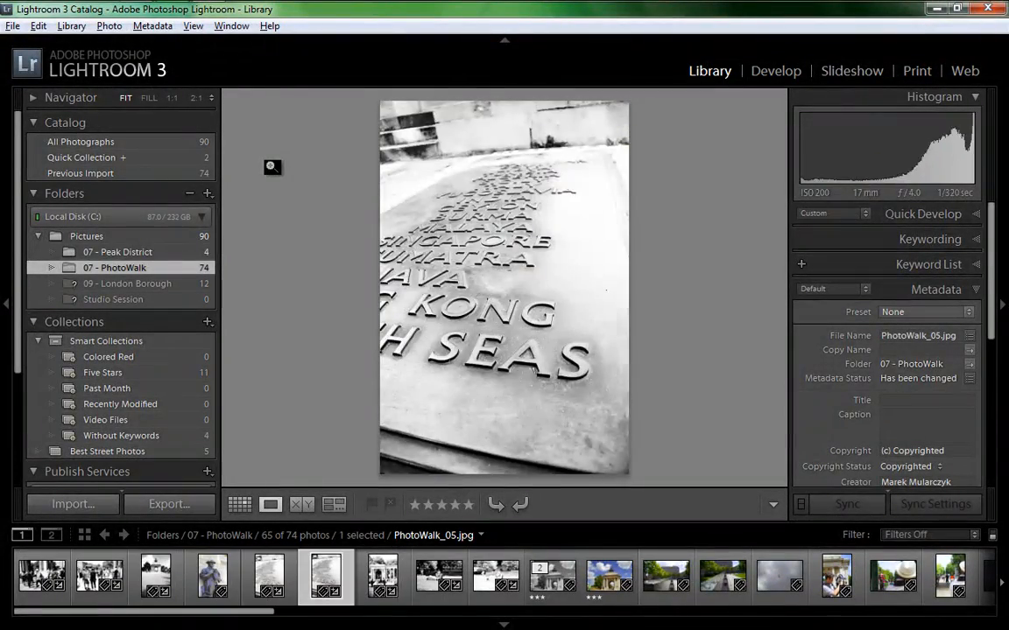
key(Left)
key(Left)
key(Left)
key(Left)
key(Left)
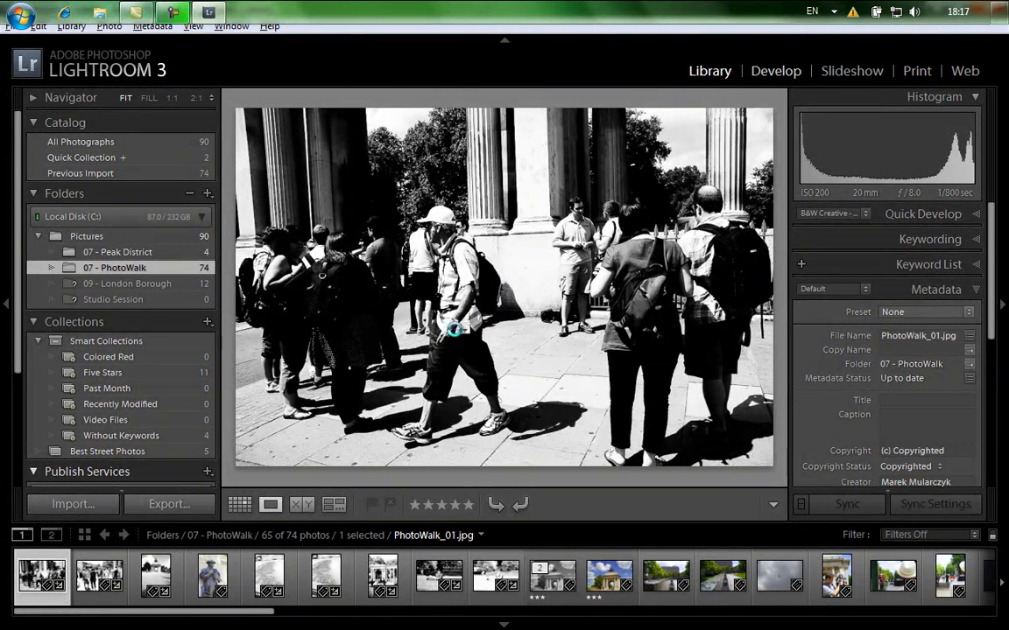
Open PhotoWalk_01.jpg in the Develop module and look at its editing history
key(d)
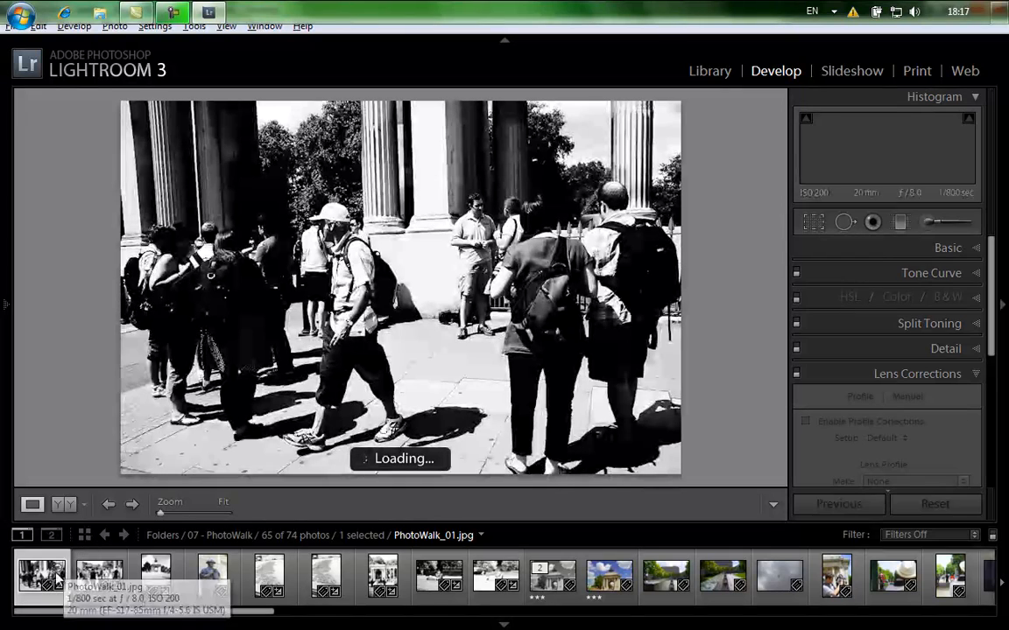
mouse_move(3, 308)
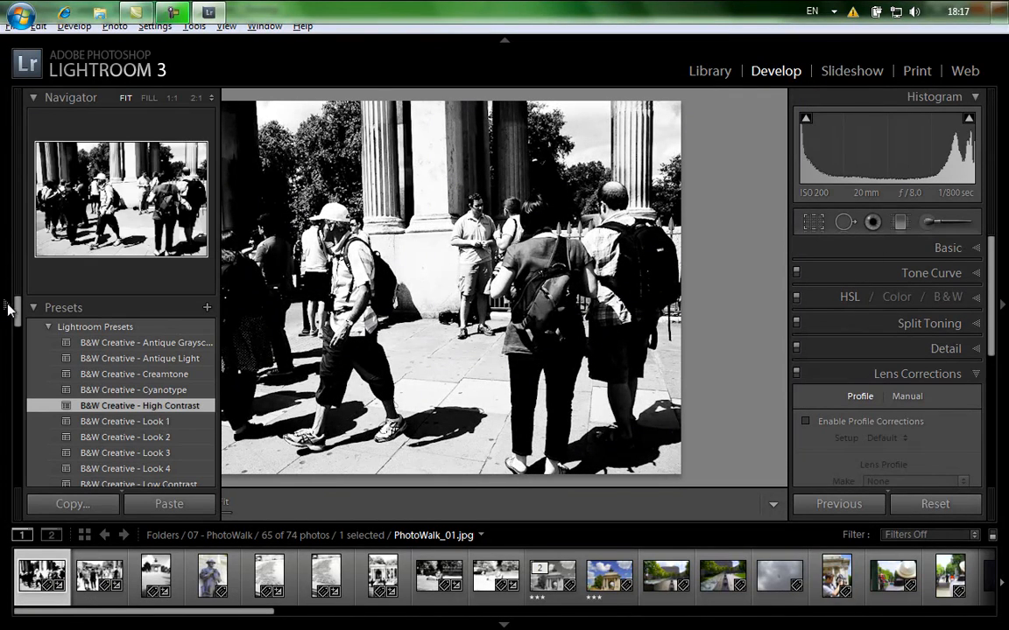
drag(19, 308, 15, 455)
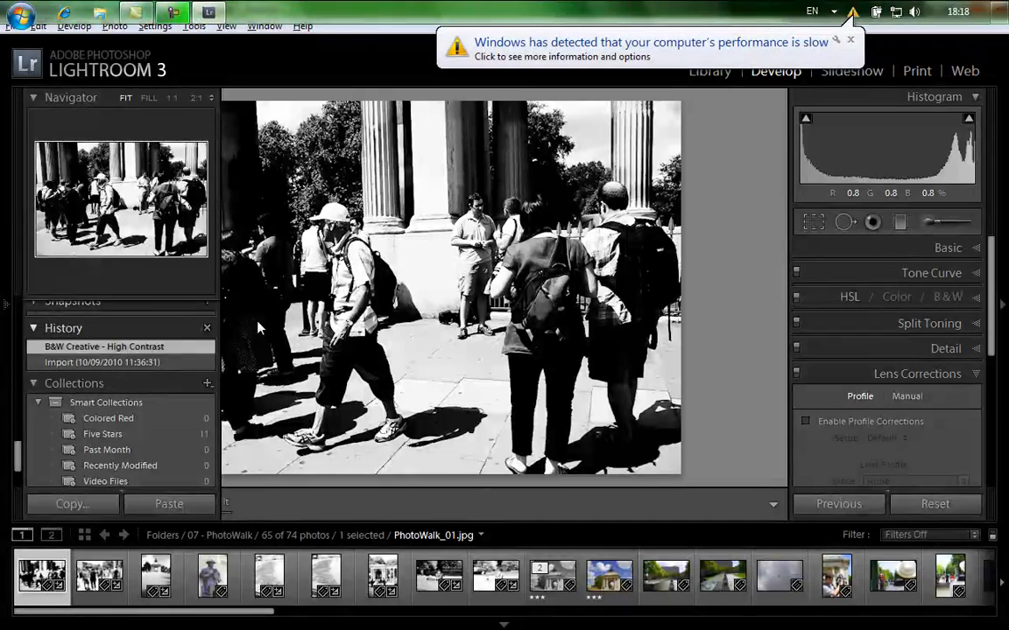
click(850, 41)
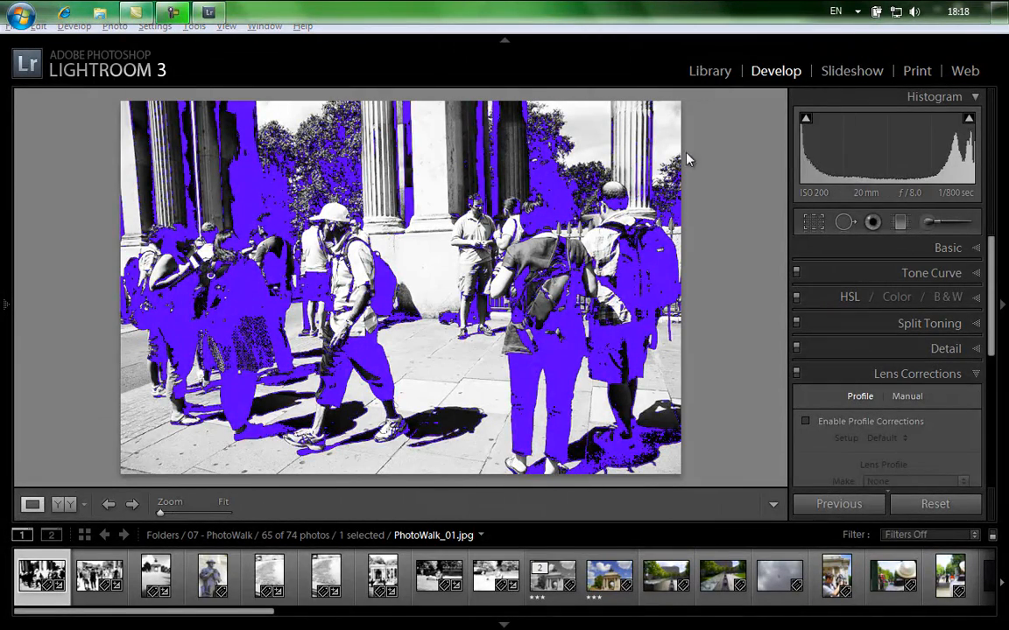
Show PhotoWalk_02.jpg enlarged in the Library and open its keyword entry for adding keywords
double_click(104, 586)
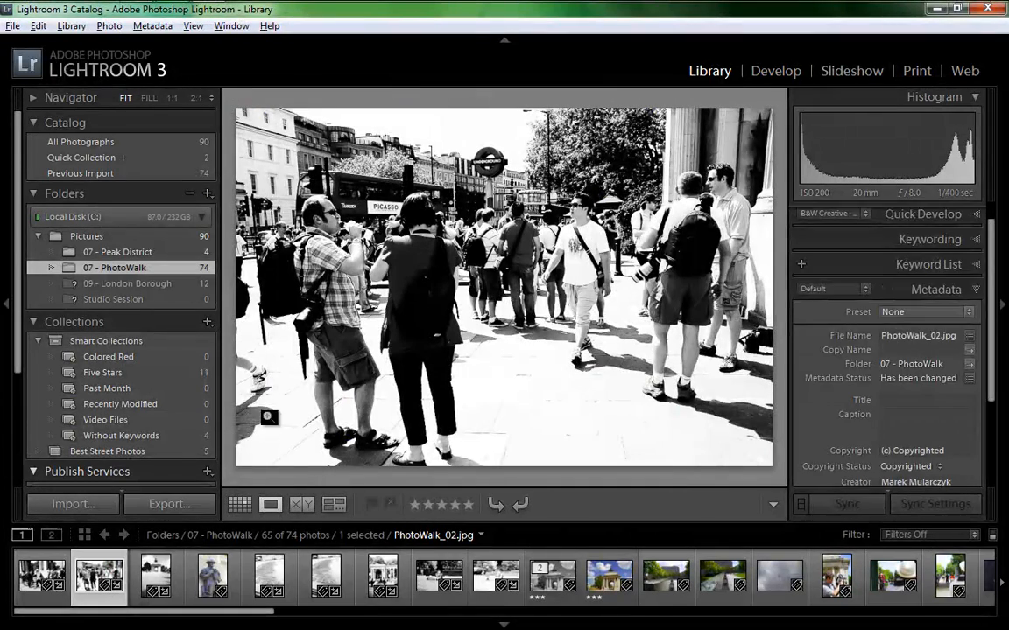
key(ctrl+k)
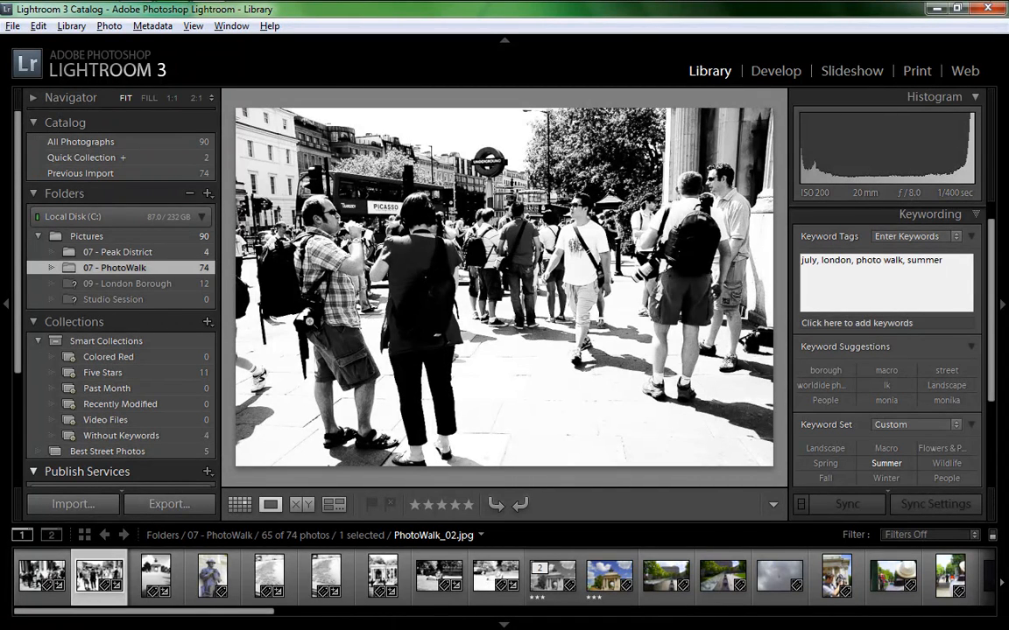
Examine the external editing options for PhotoWalk_02.jpg, including Adobe Photoshop CS5, without choosing one
right_click(96, 569)
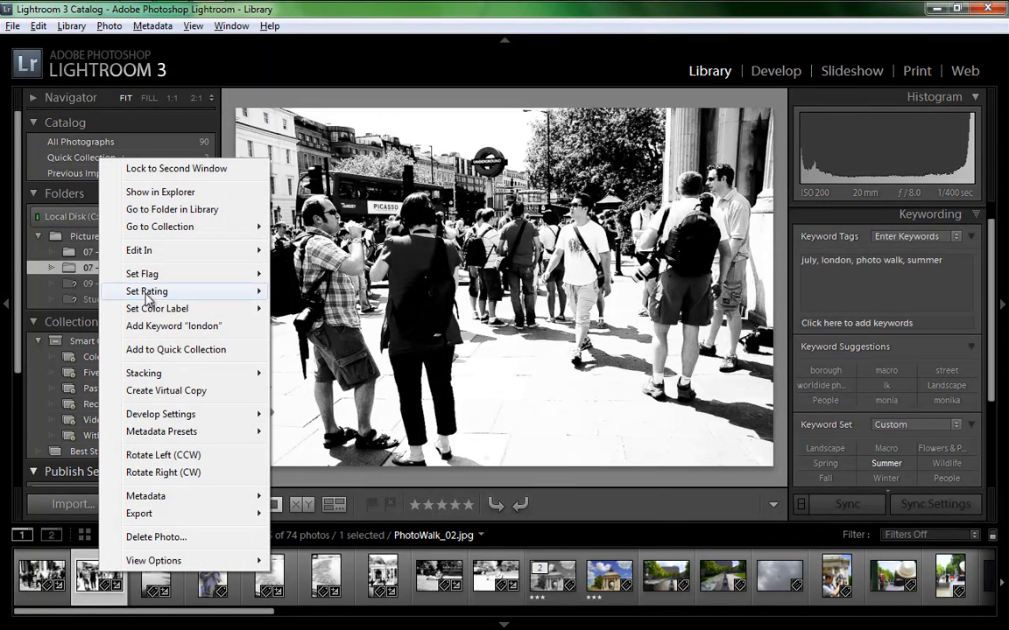
mouse_move(210, 250)
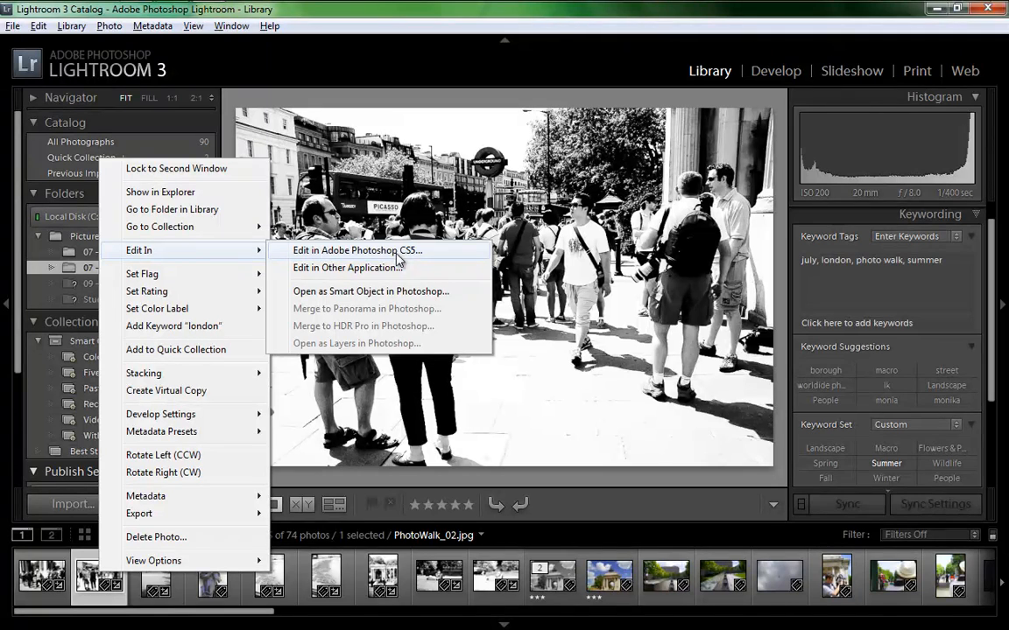
click(109, 26)
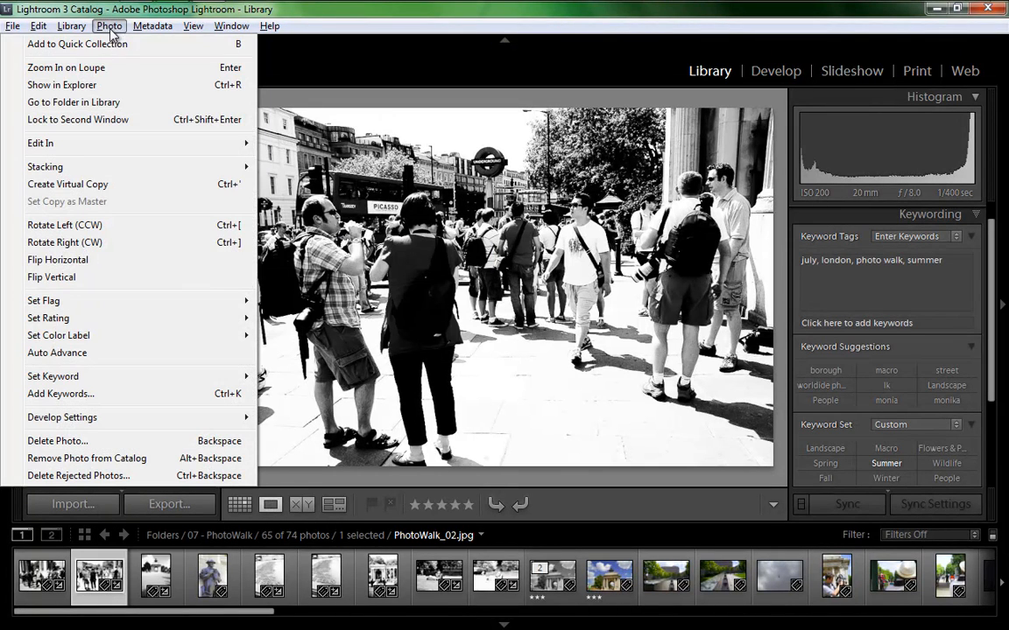
mouse_move(234, 150)
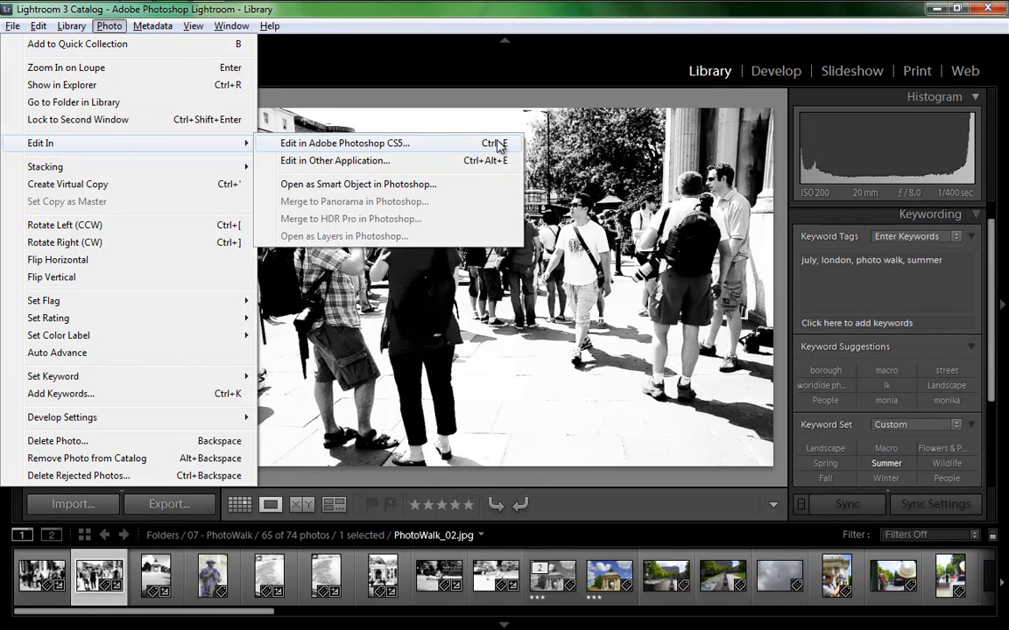
click(597, 513)
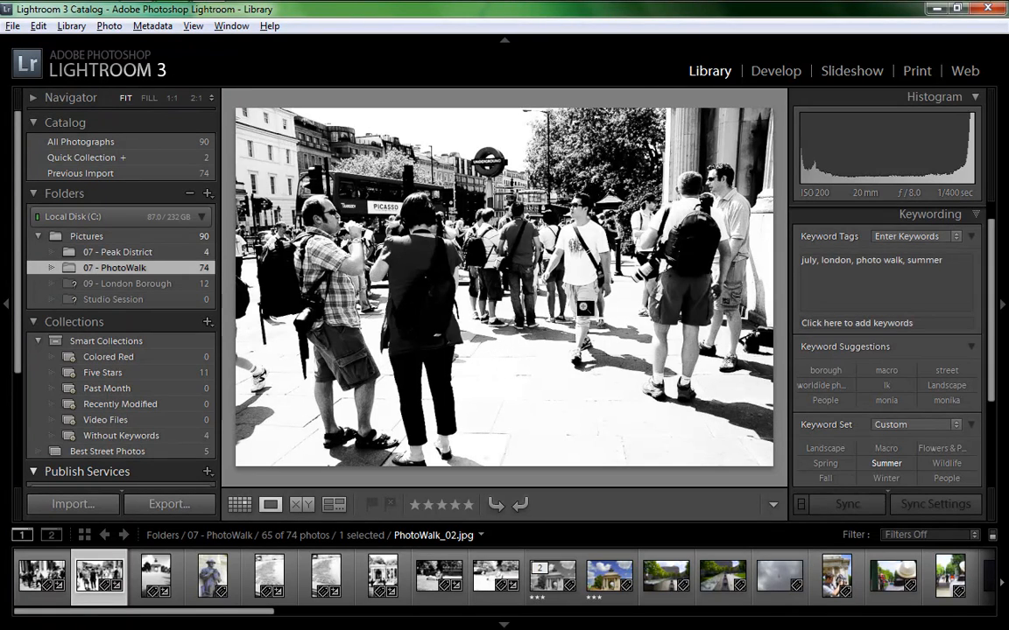
key(f)
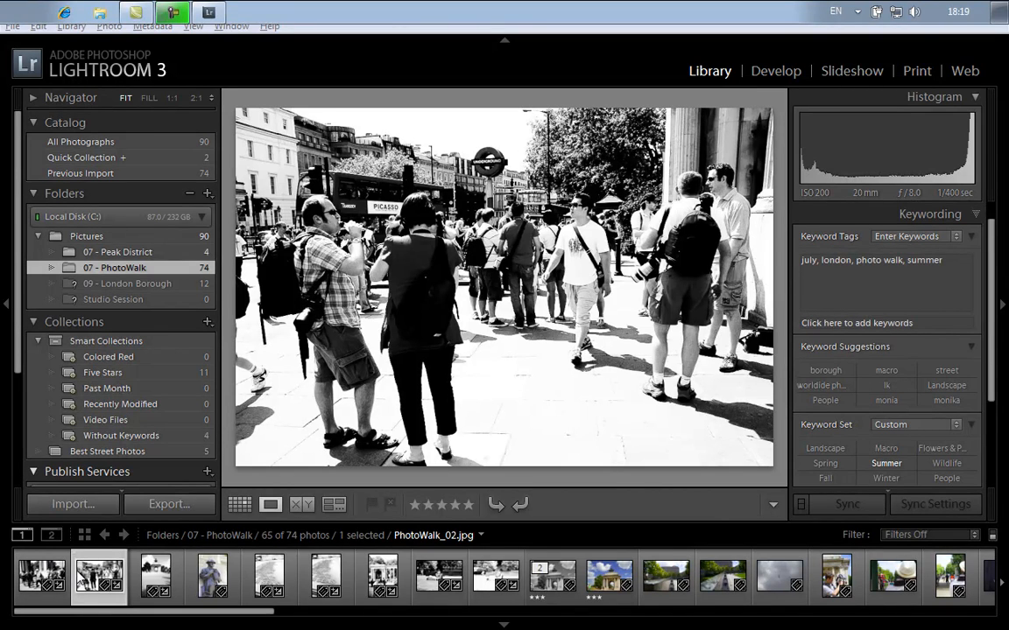
Select all photos in the folder and review the available export presets and settings, leaving without exporting
key(ctrl+a)
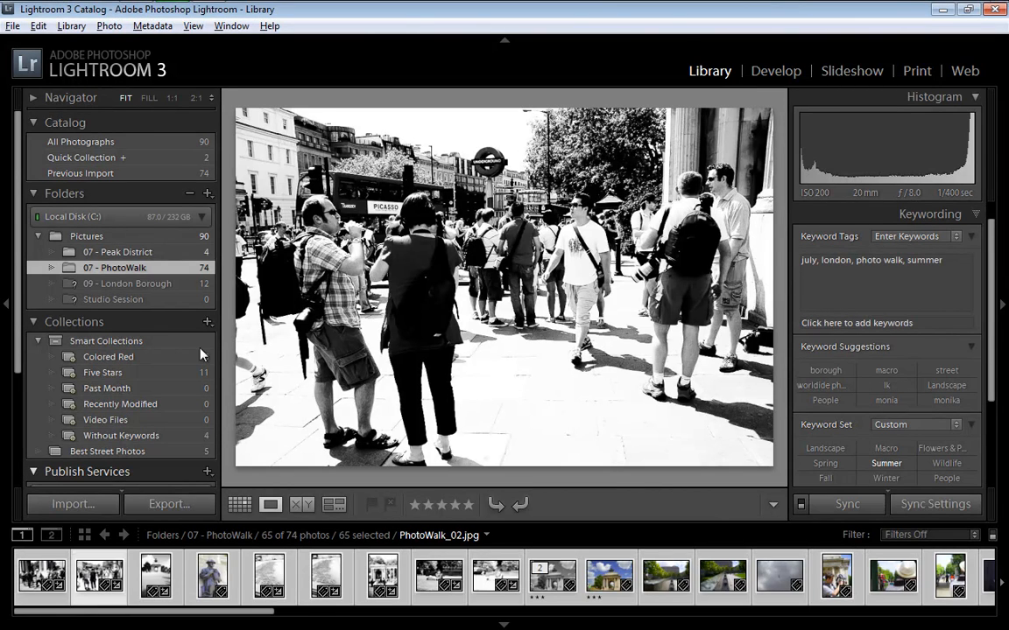
click(169, 505)
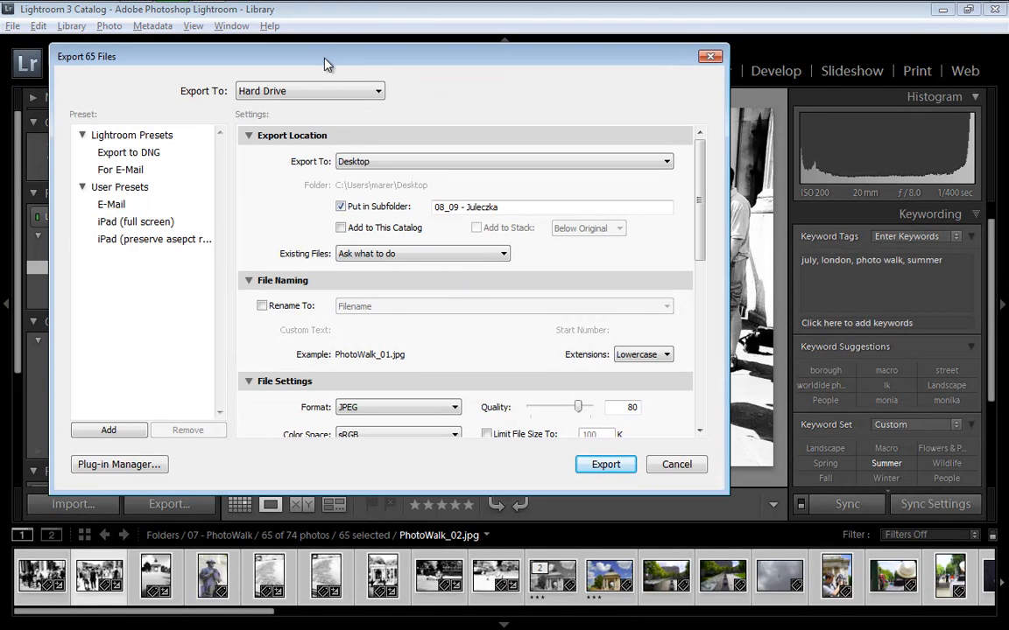
drag(325, 68, 440, 82)
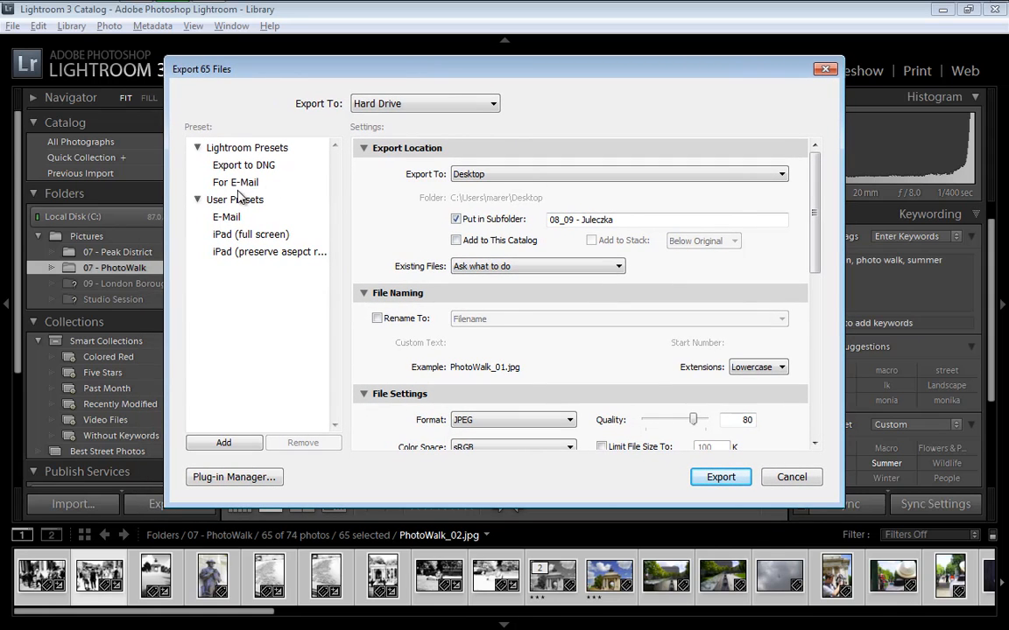
drag(814, 241, 819, 405)
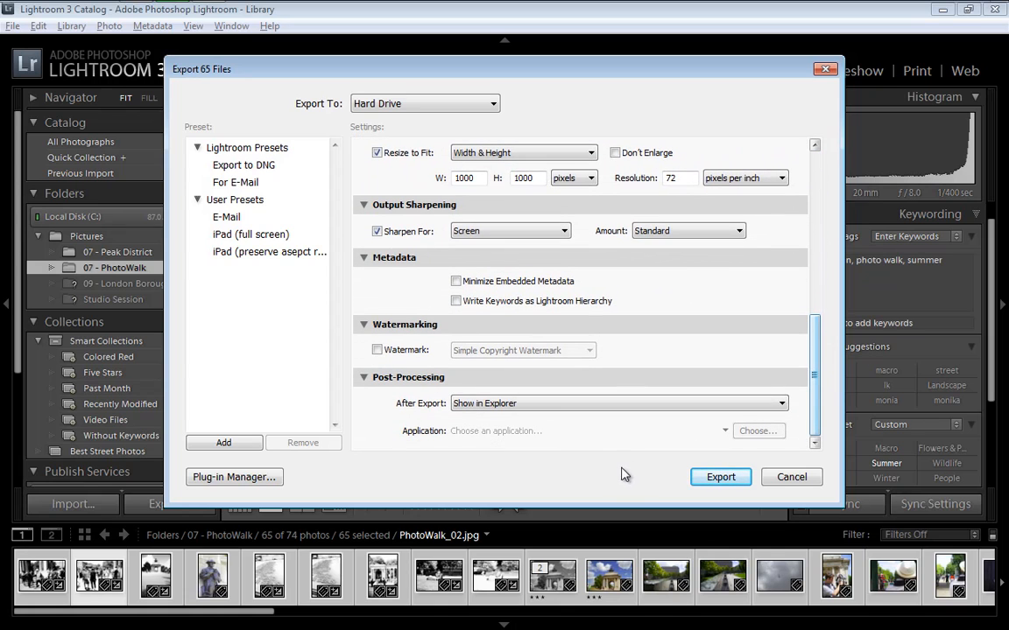
click(792, 477)
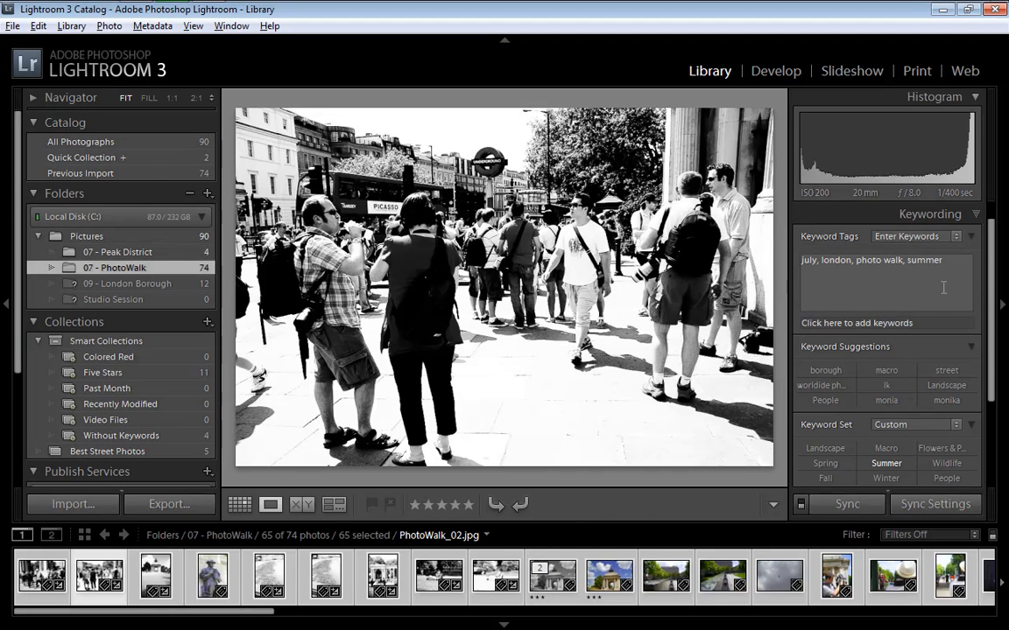
Add the keyword "londyn" to the active photo, PhotoWalk_02.jpg
click(957, 261)
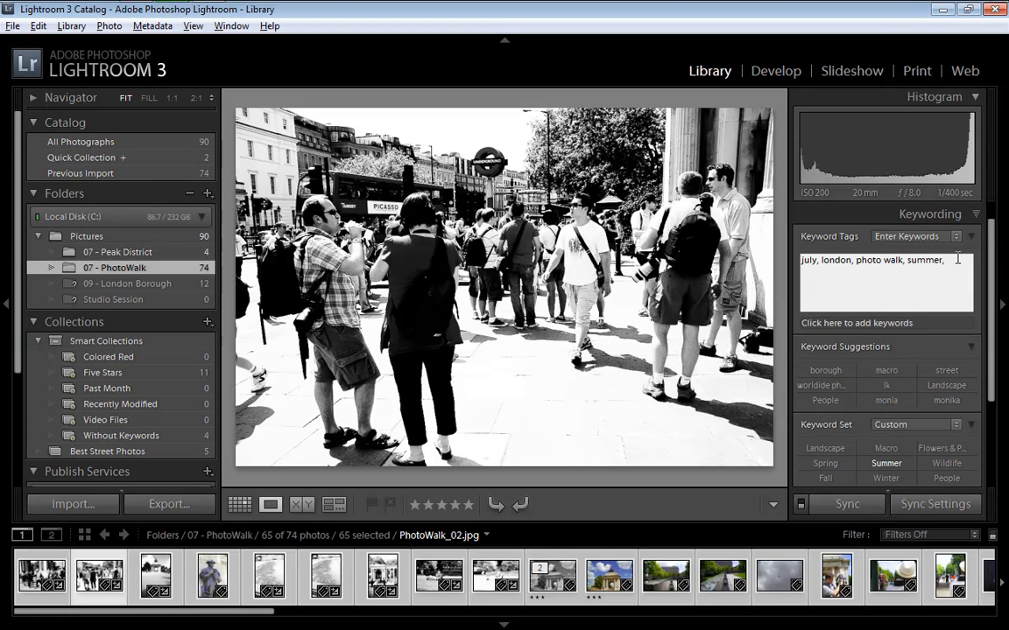
text(londyn)
key(Return)
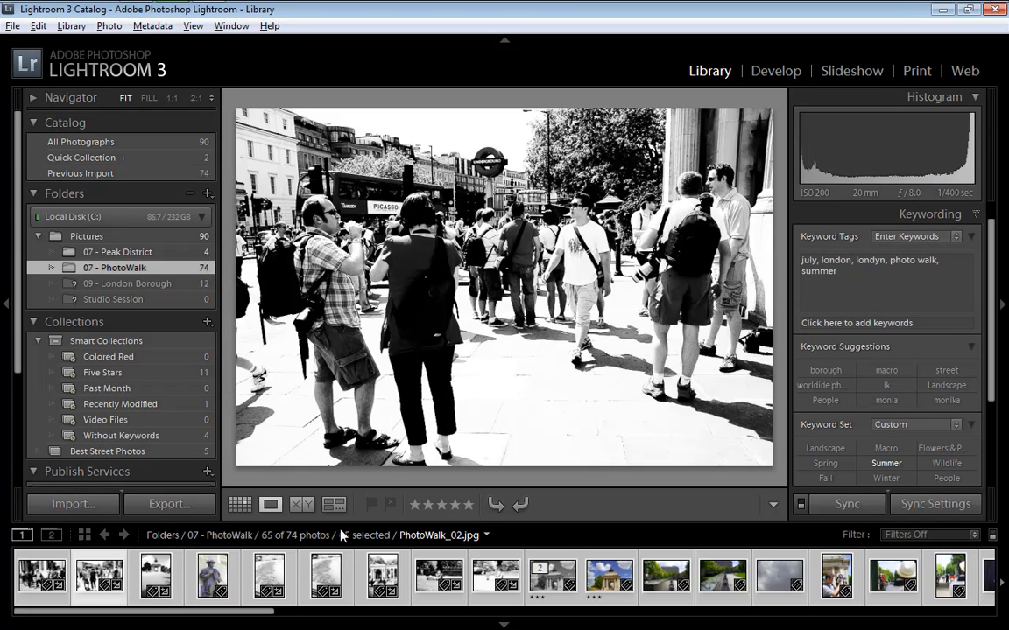
Deselect all photos and return to the thumbnail grid
click(105, 28)
click(105, 27)
click(39, 25)
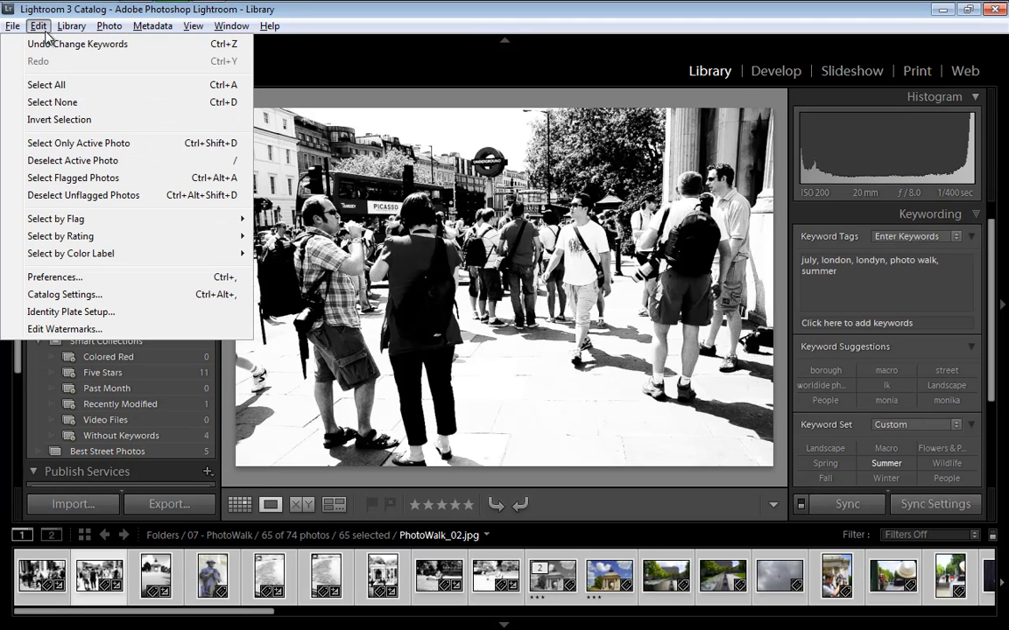
click(63, 102)
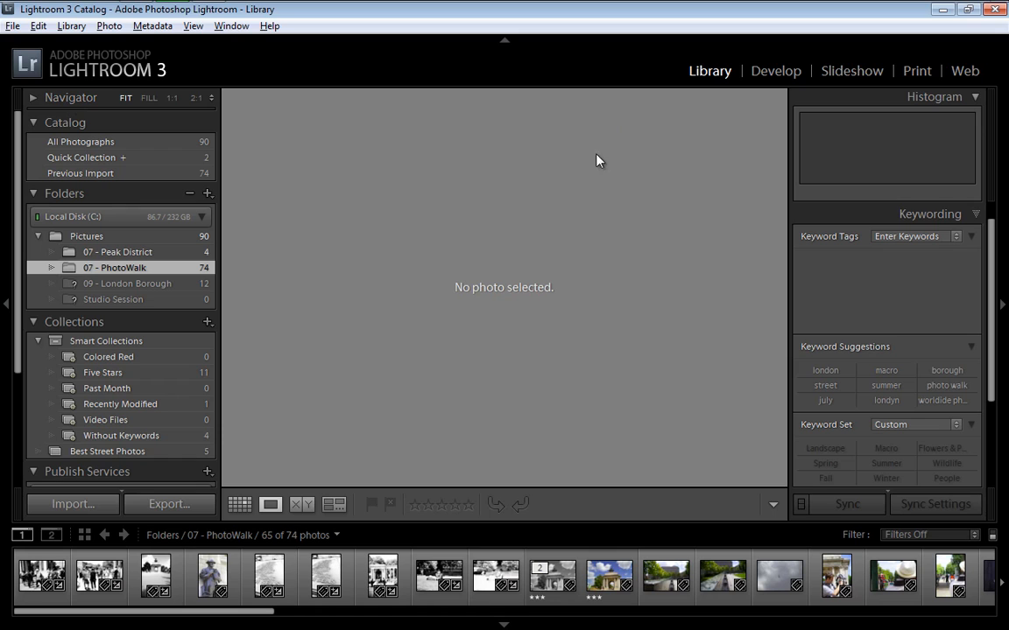
key(g)
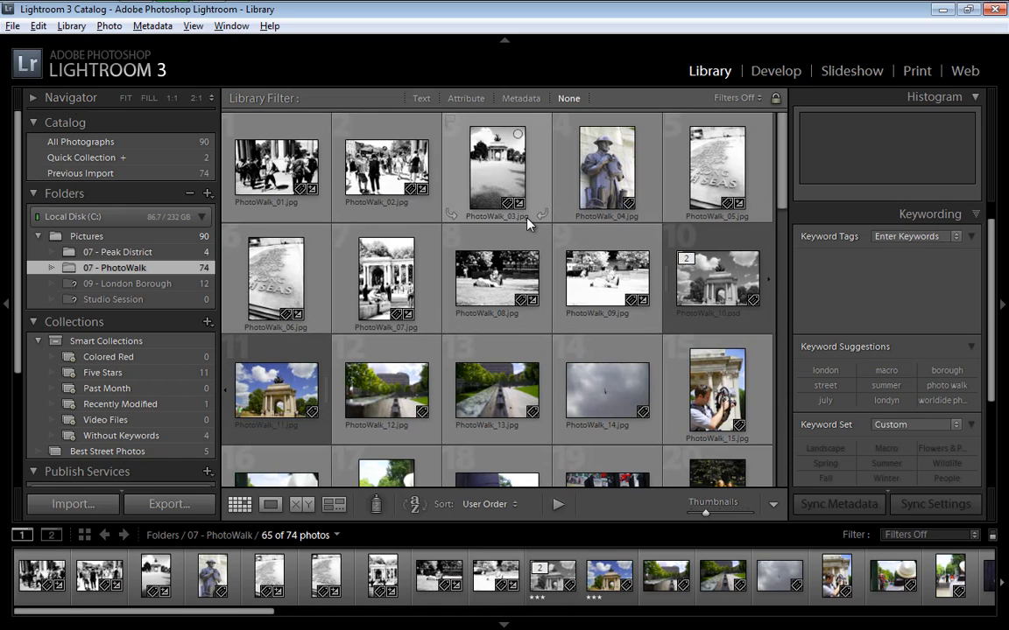
Check the keywords of PhotoWalk_09.jpg and add the keyword "londyn" to PhotoWalk_14.jpg
click(607, 286)
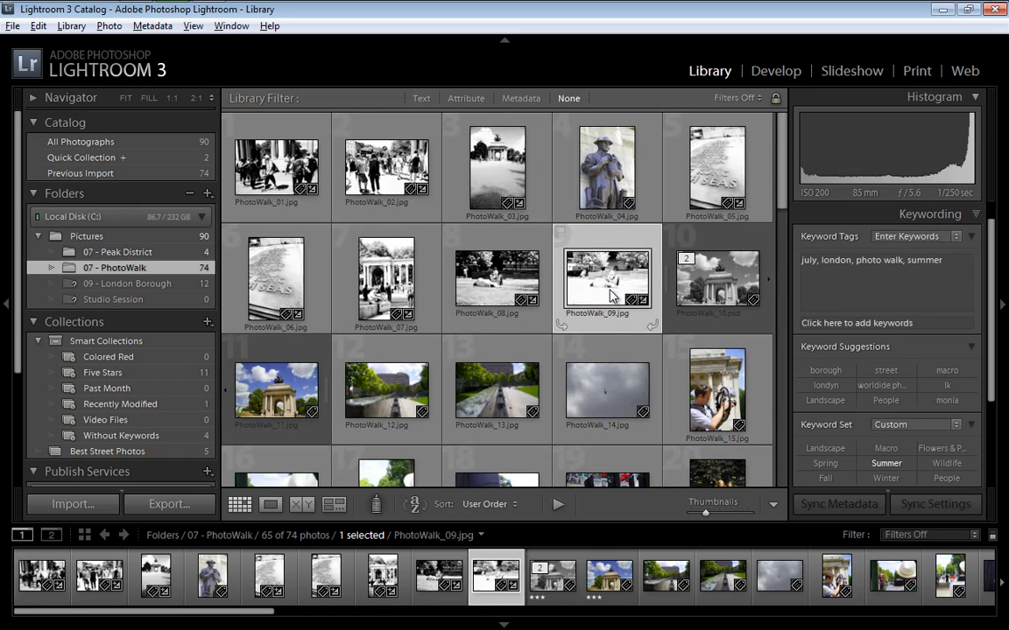
click(606, 390)
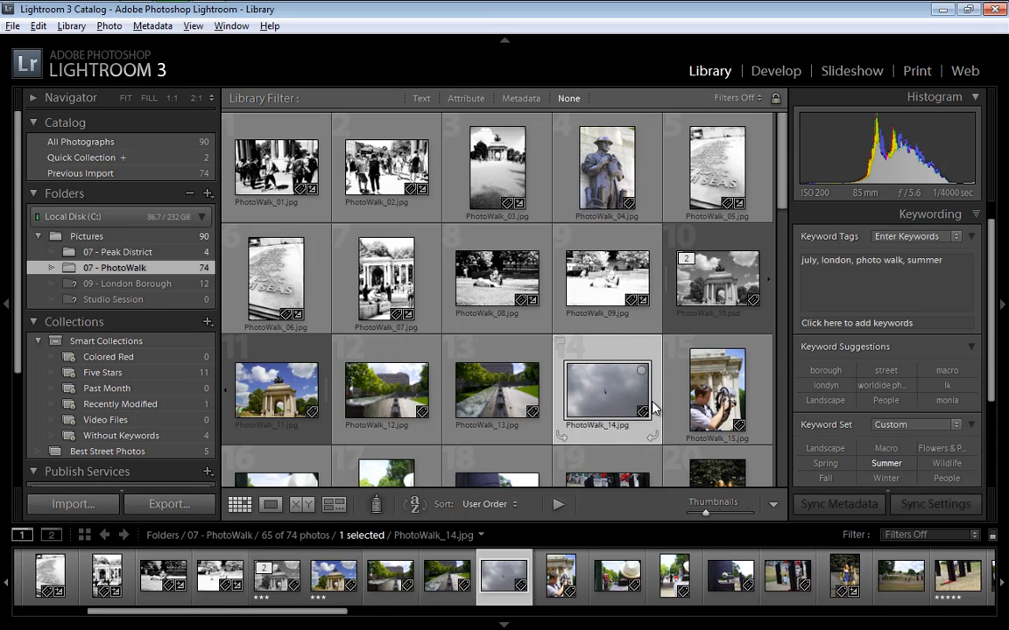
click(957, 261)
text(, )
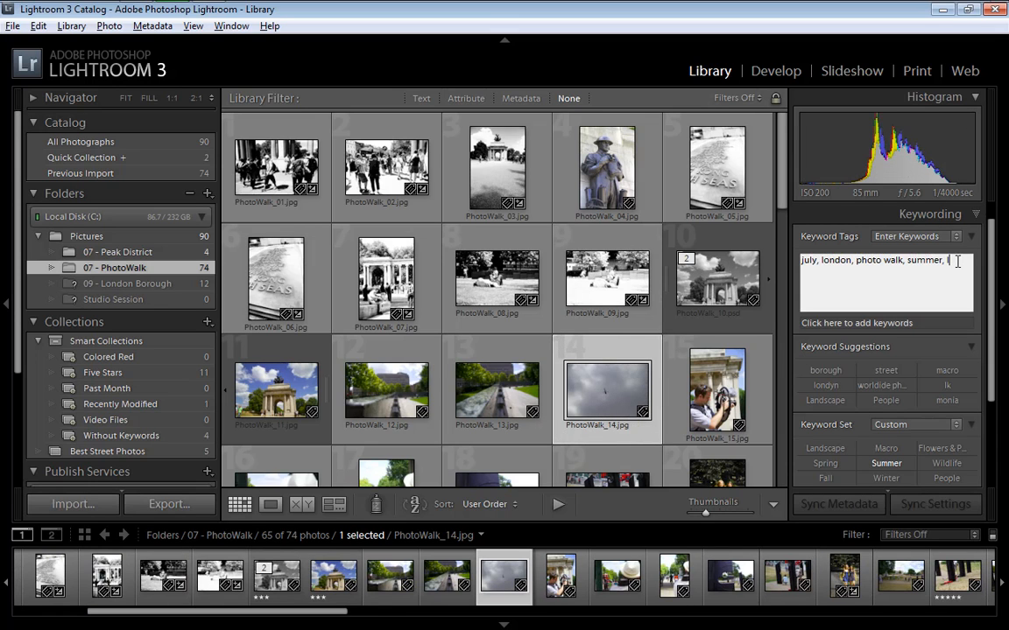
text(lond)
key(Return)
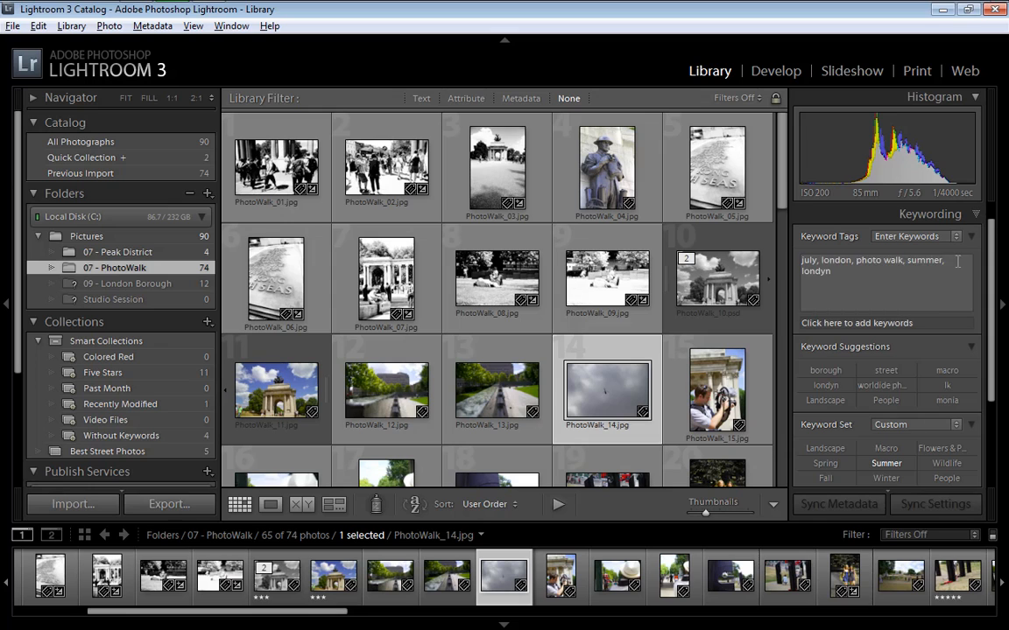
Compare the keywords of PhotoWalk_10.psd, PhotoWalk_14.jpg and PhotoWalk_09.jpg by selecting each photo in turn
click(708, 293)
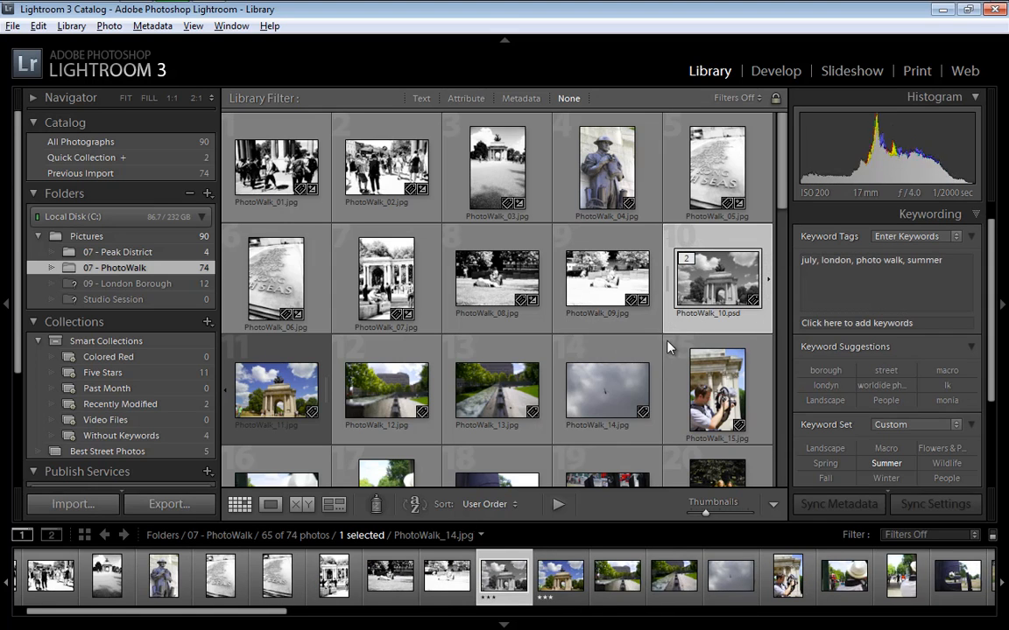
click(630, 390)
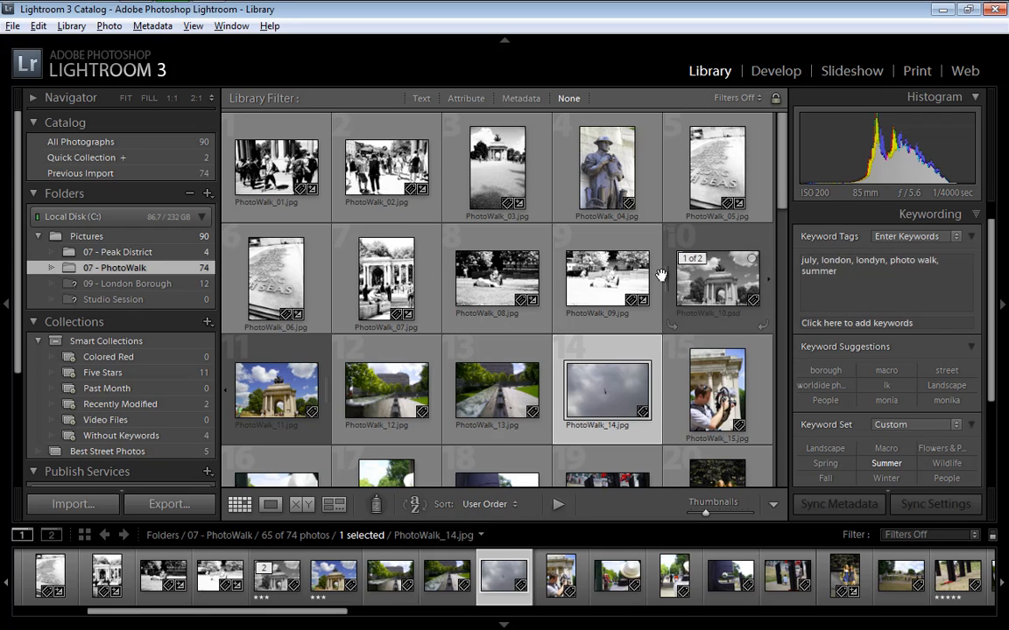
click(627, 285)
click(613, 378)
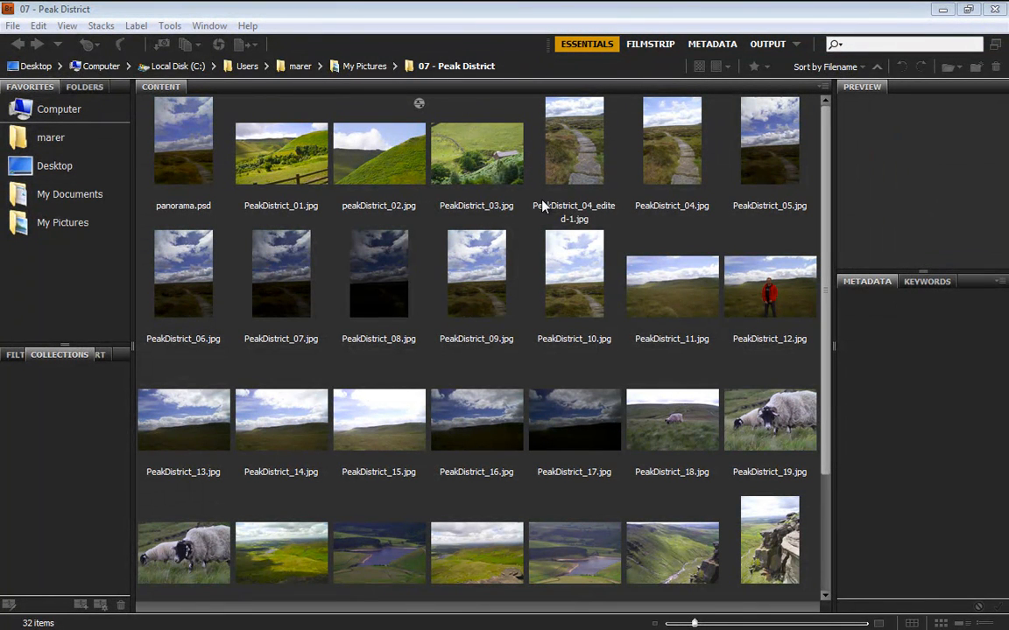
Switch to Adobe Bridge with the 07 - Peak District folder open
click(49, 404)
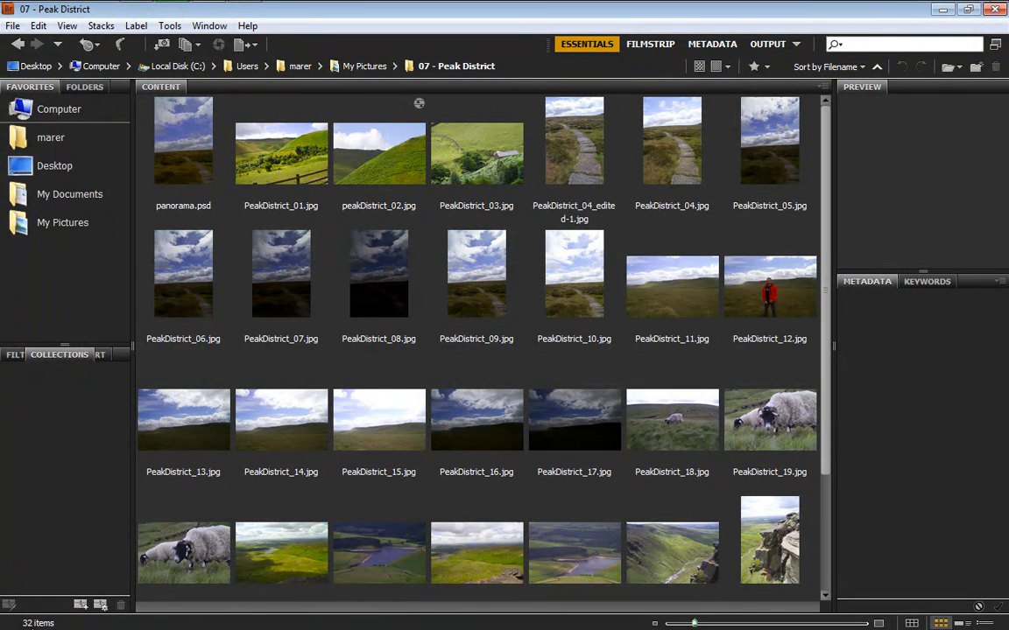
Try selecting all photos in the folder, and only PeakDistrict_12.jpg together with PeakDistrict_19.jpg
click(183, 153)
key(ctrl+a)
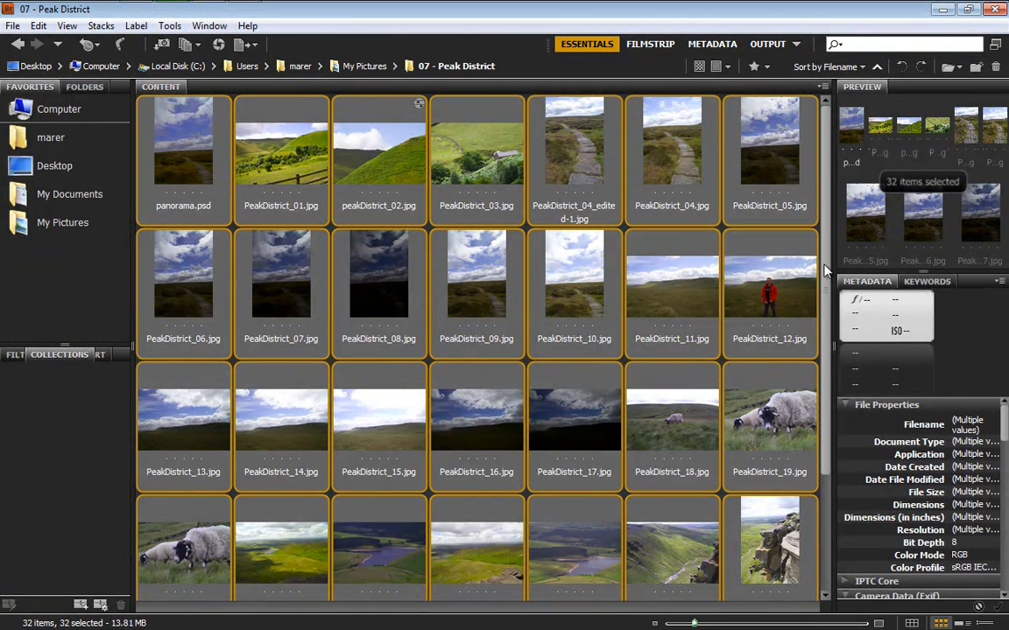
click(746, 278)
ctrl+click(812, 372)
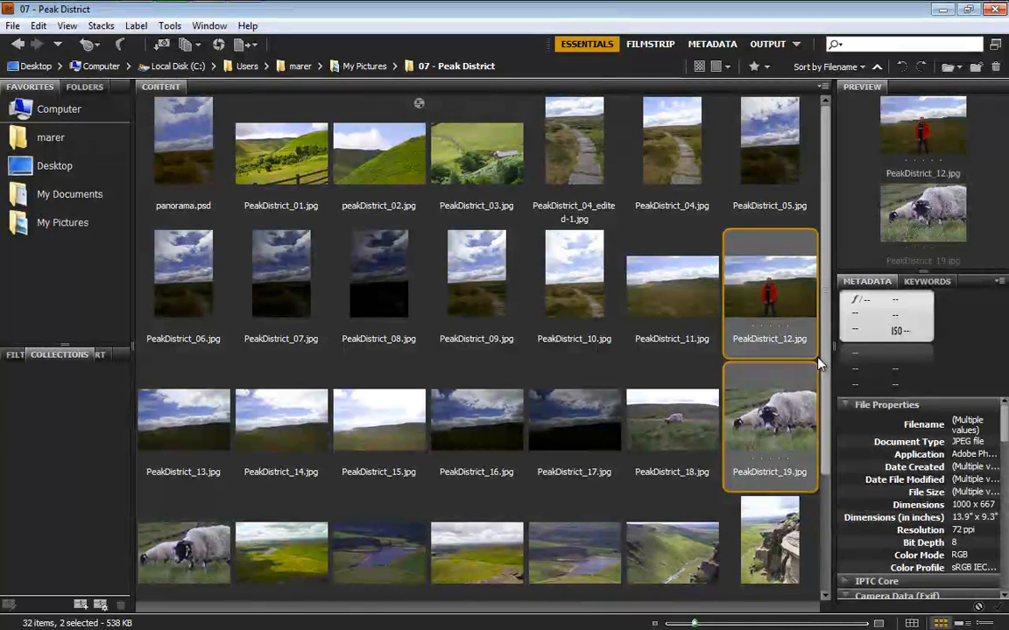
drag(828, 359, 838, 272)
Select every photo in the 07 - Peak District folder and send them to Photoshop's Image Processor
key(ctrl+a)
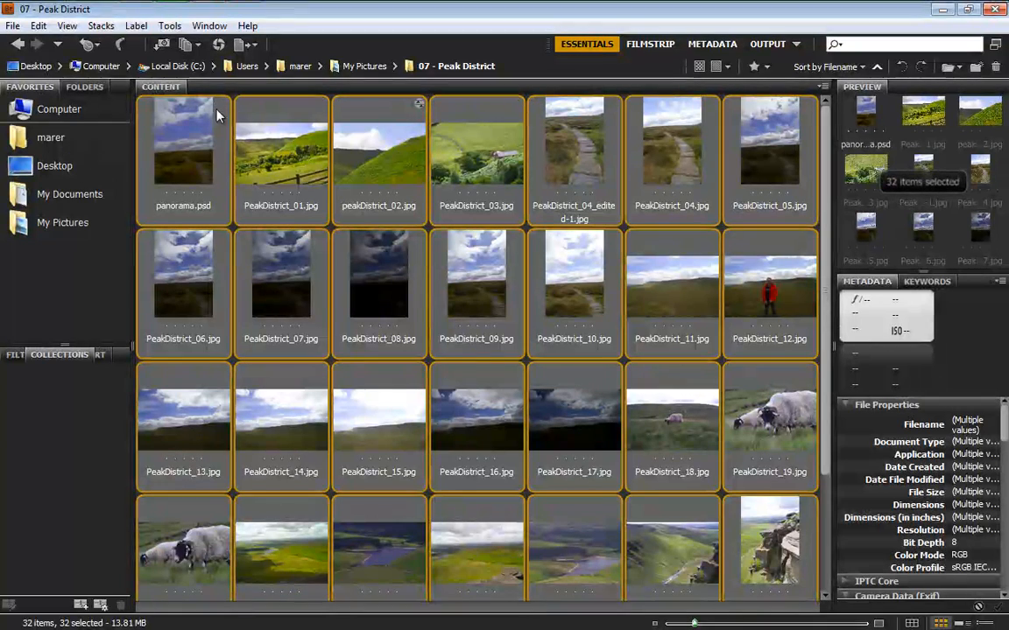
click(168, 26)
mouse_move(225, 192)
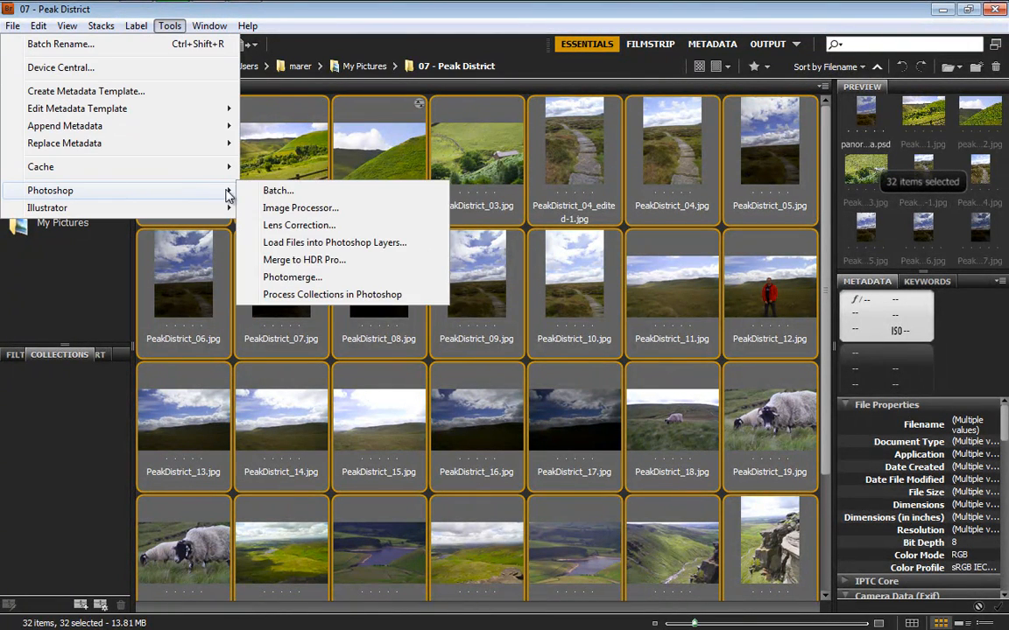
click(348, 214)
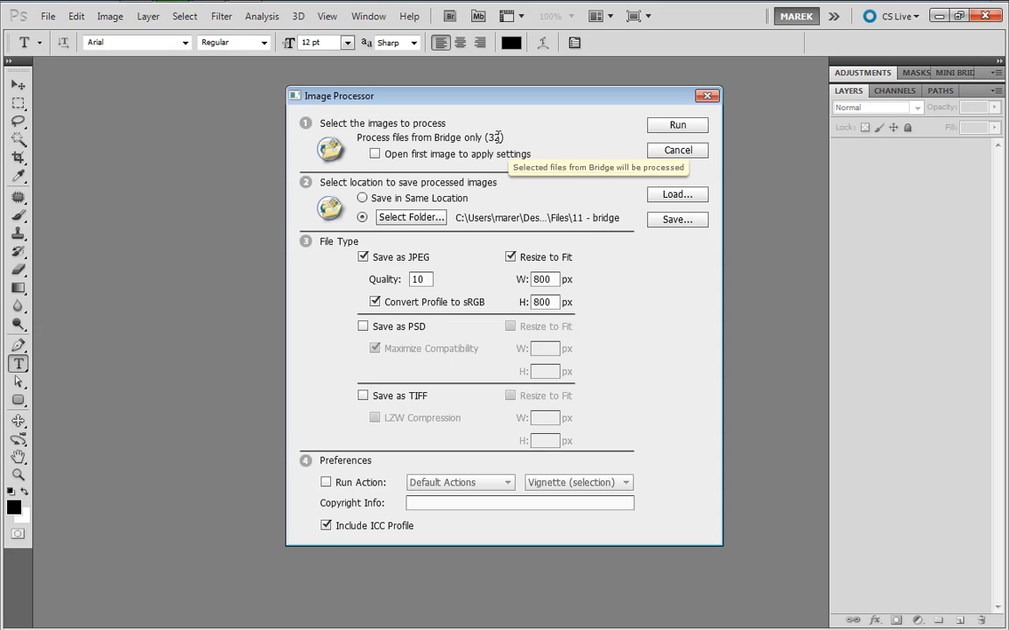
Create a new folder named Email on the Desktop and set it as the save location for the processed images
click(408, 218)
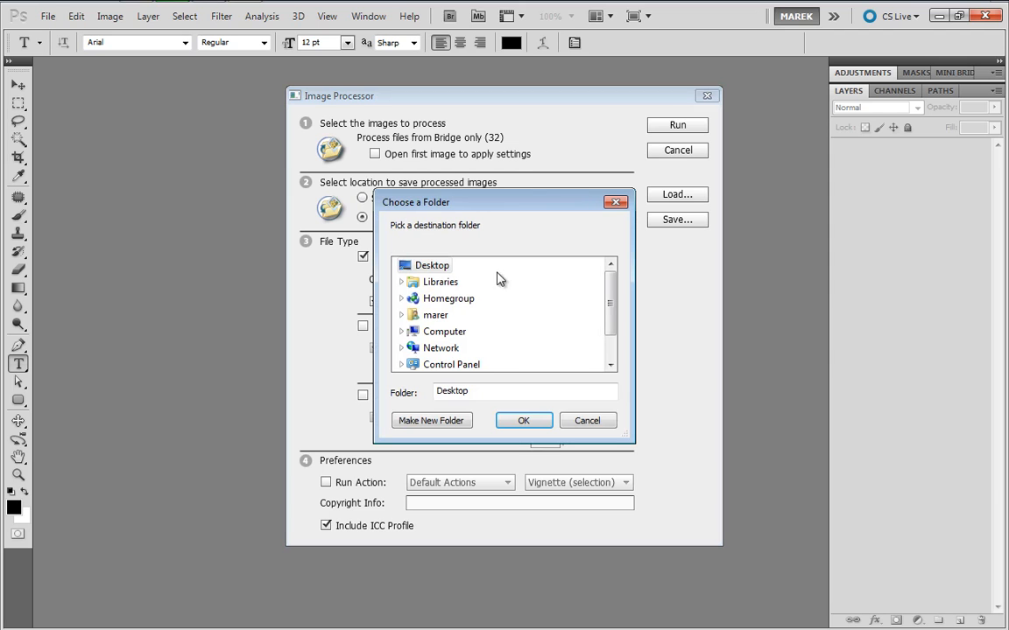
click(435, 421)
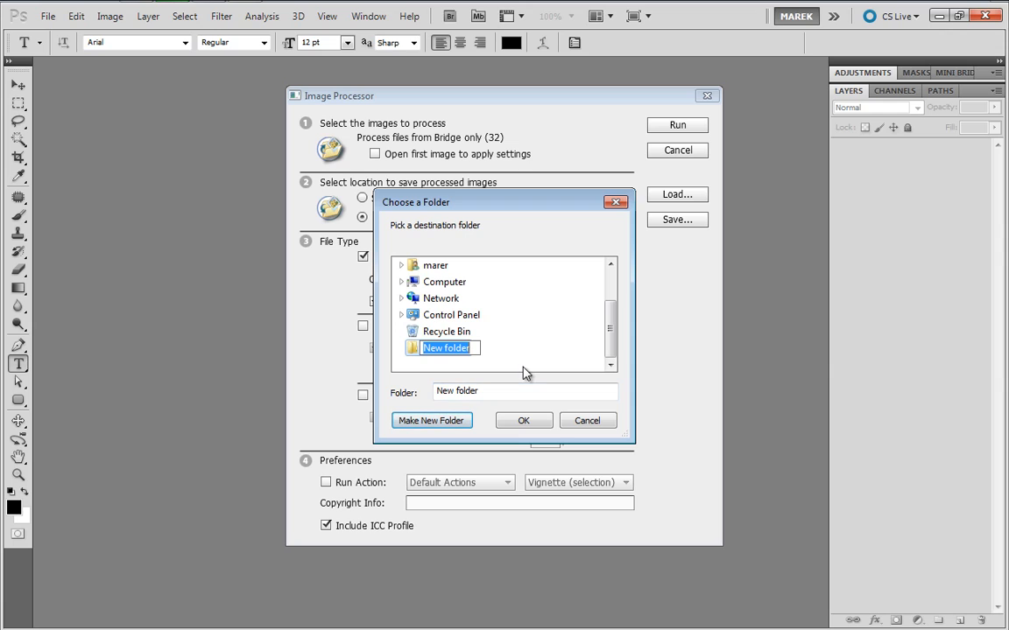
text(E)
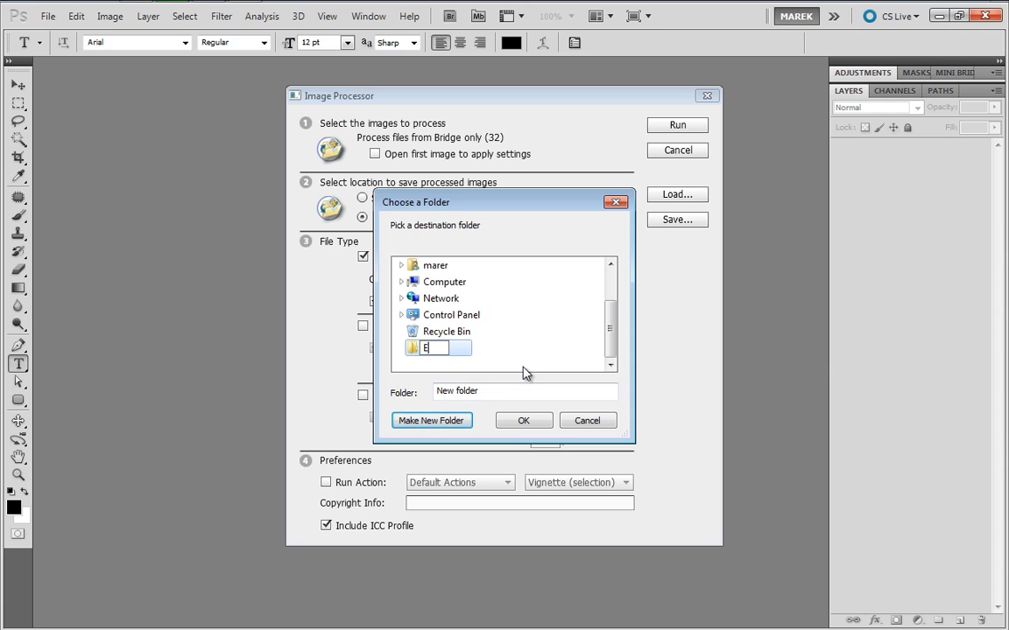
text(mail)
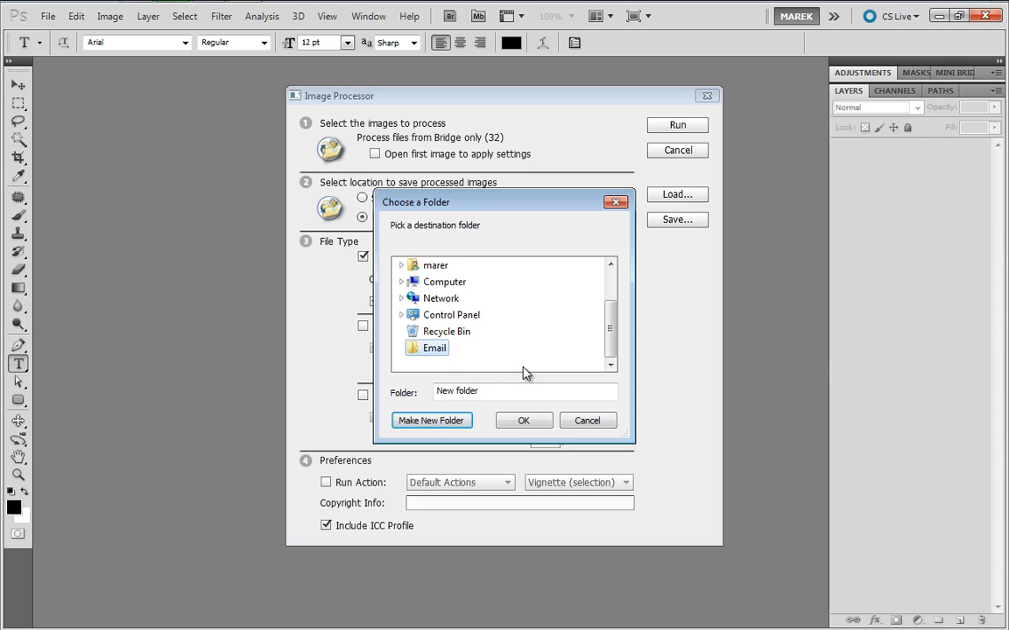
key(Return)
click(517, 423)
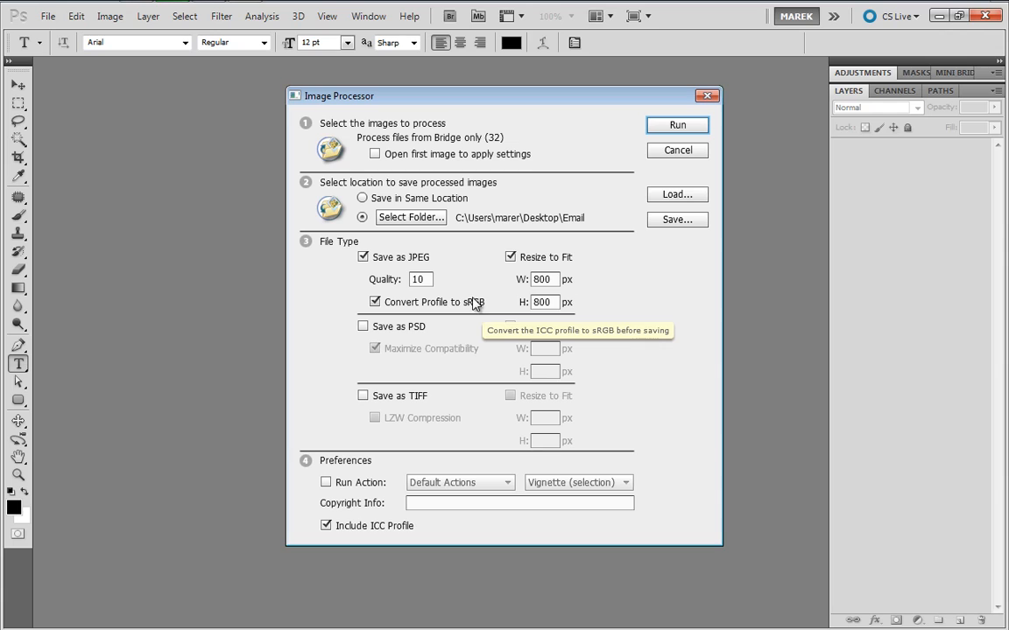
Run the Image Processor with JPEG output at quality 10, resized to fit 800 x 800 px
double_click(426, 281)
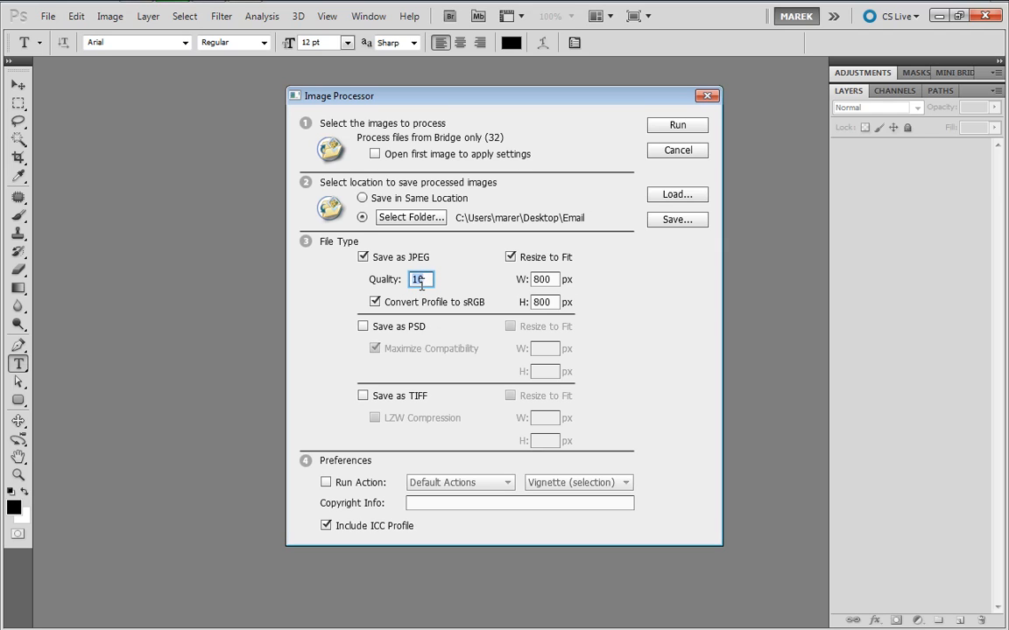
click(512, 259)
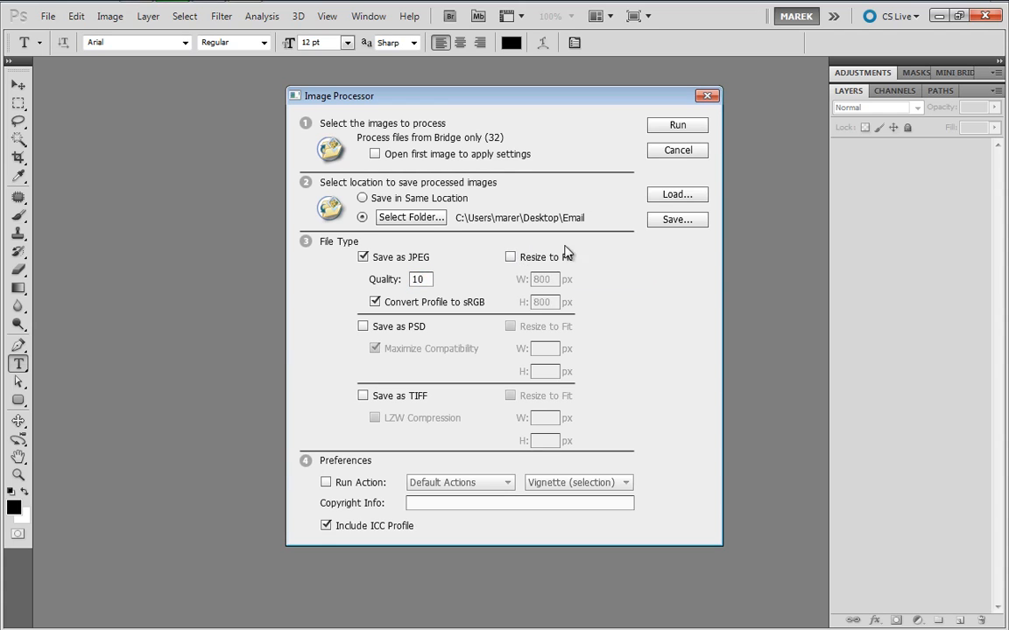
click(512, 257)
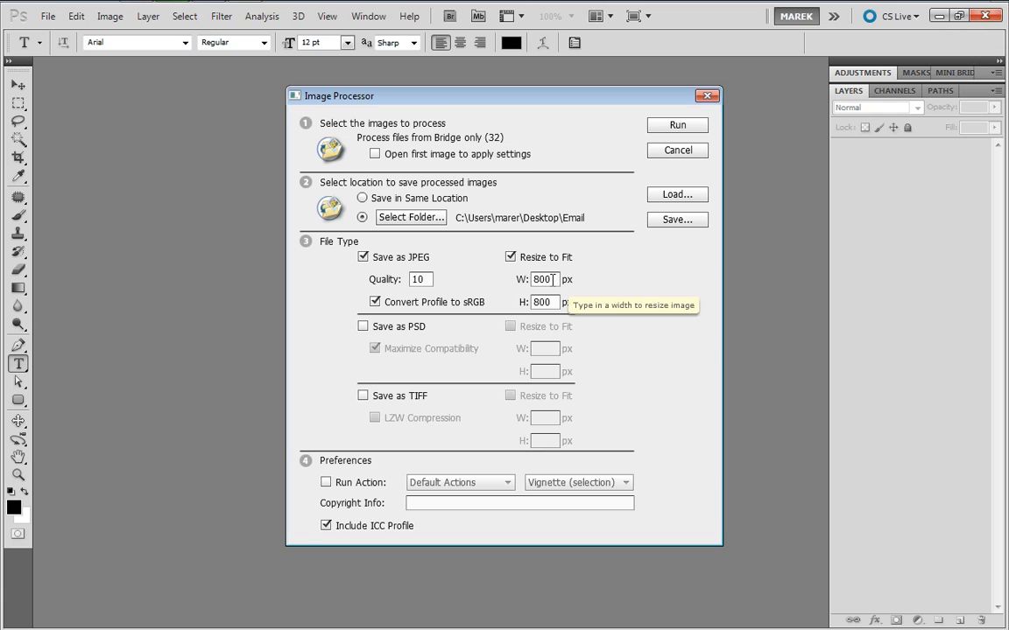
drag(554, 280, 516, 310)
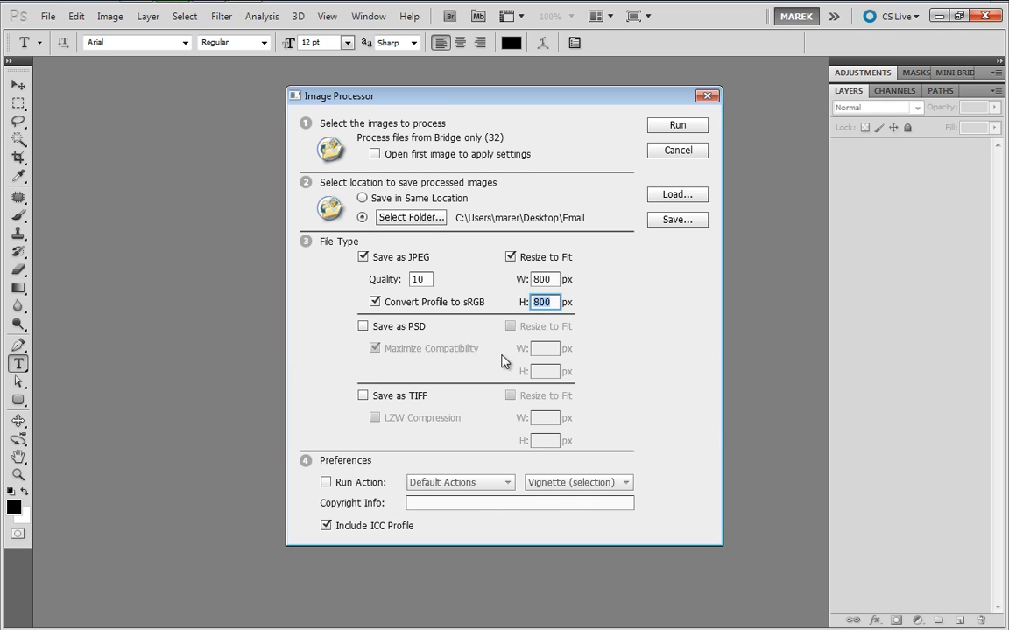
click(676, 126)
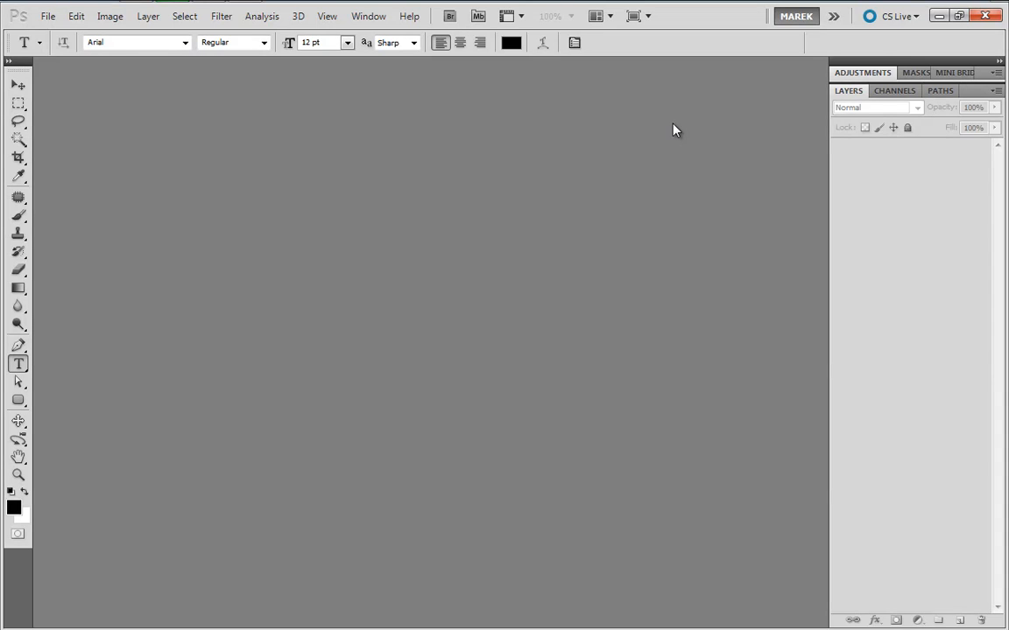
Switch back to Adobe Bridge and open the JPEG subfolder of the Email folder on the Desktop
click(939, 16)
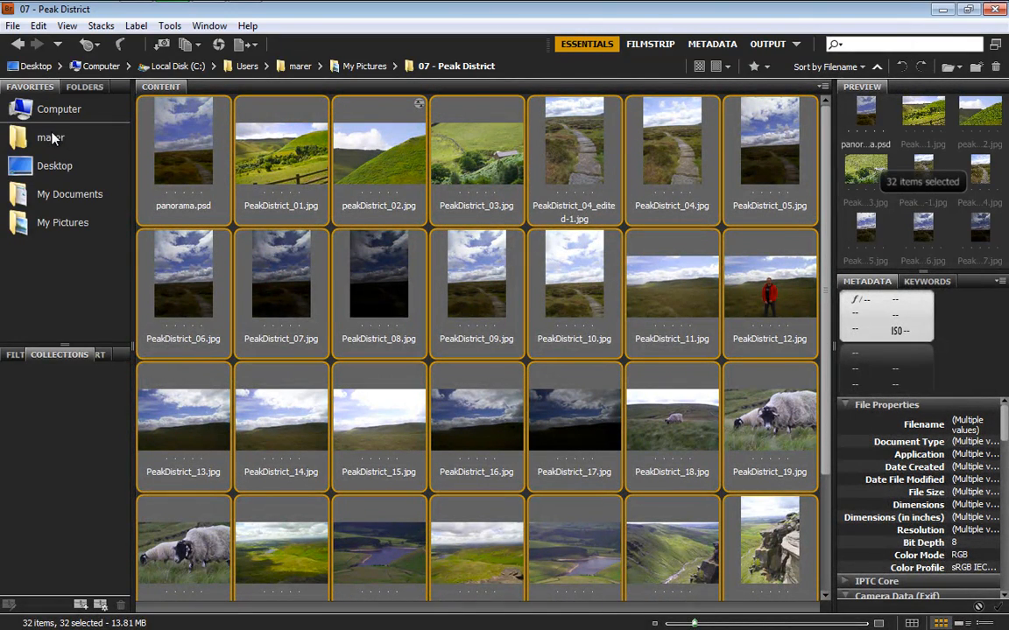
click(52, 166)
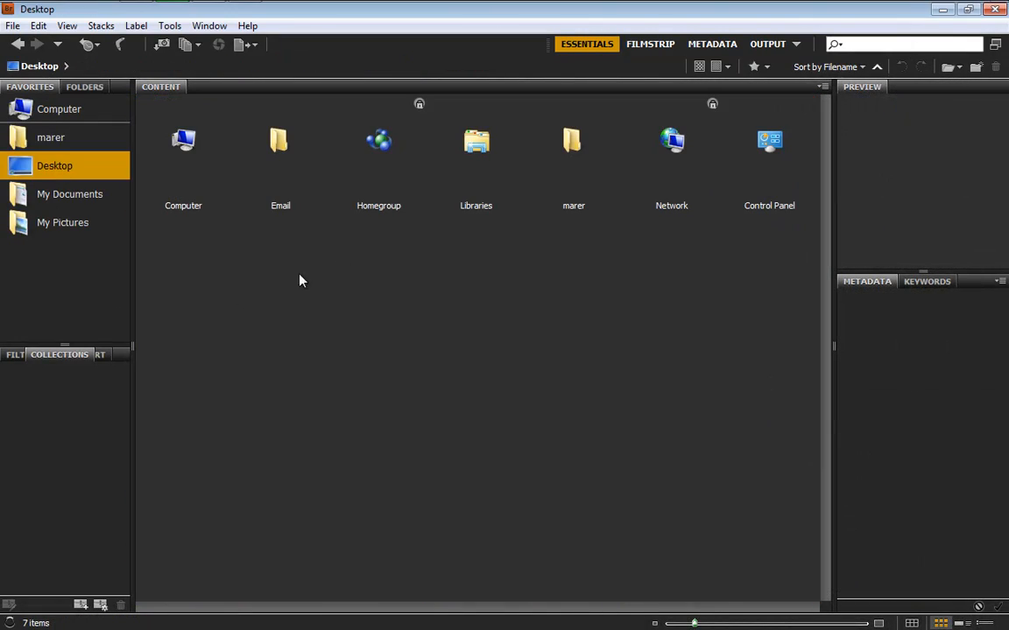
click(274, 142)
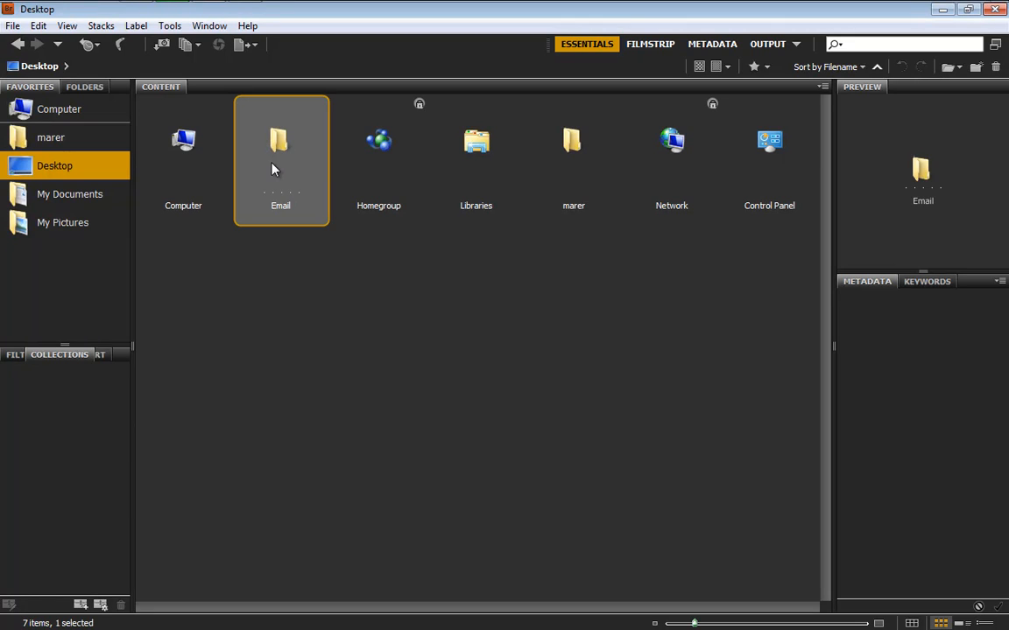
double_click(281, 152)
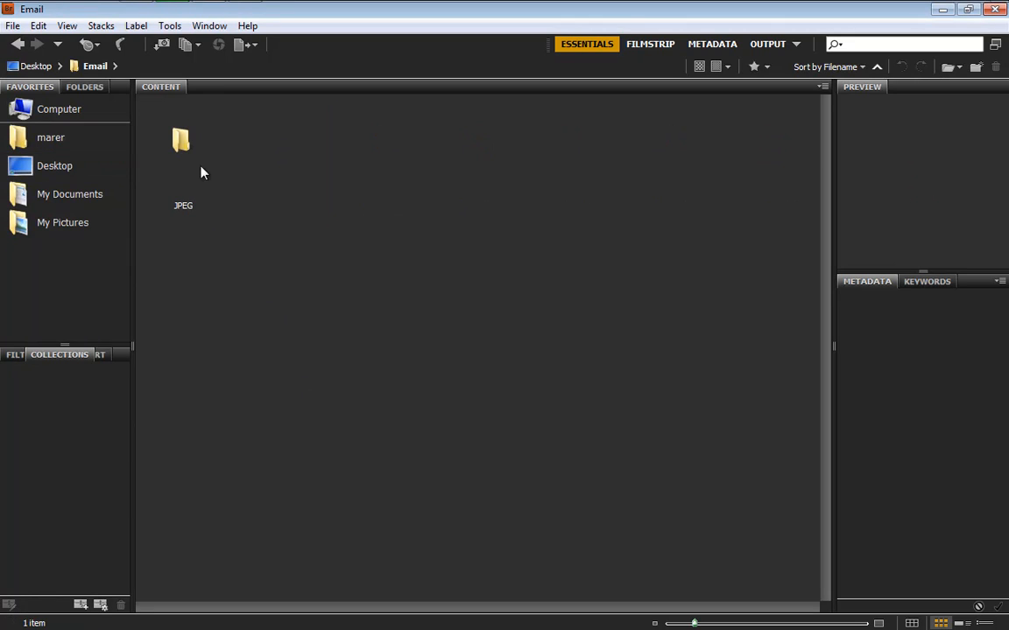
double_click(180, 143)
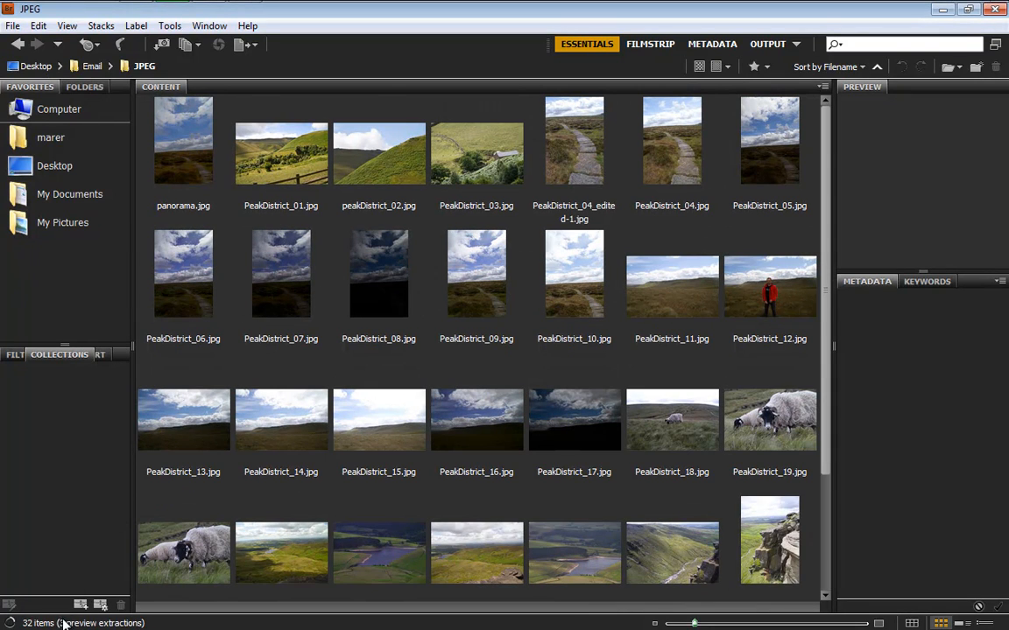
Check the dimensions and file sizes of PeakDistrict_01.jpg and PeakDistrict_04_edited-1.jpg, and the combined size of all processed photos
click(281, 163)
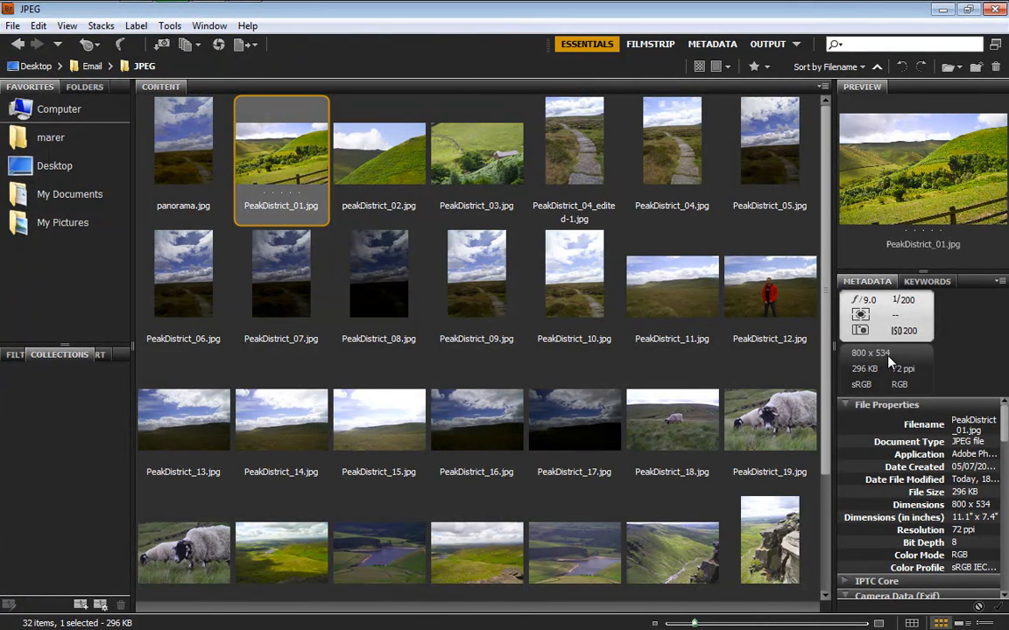
click(577, 154)
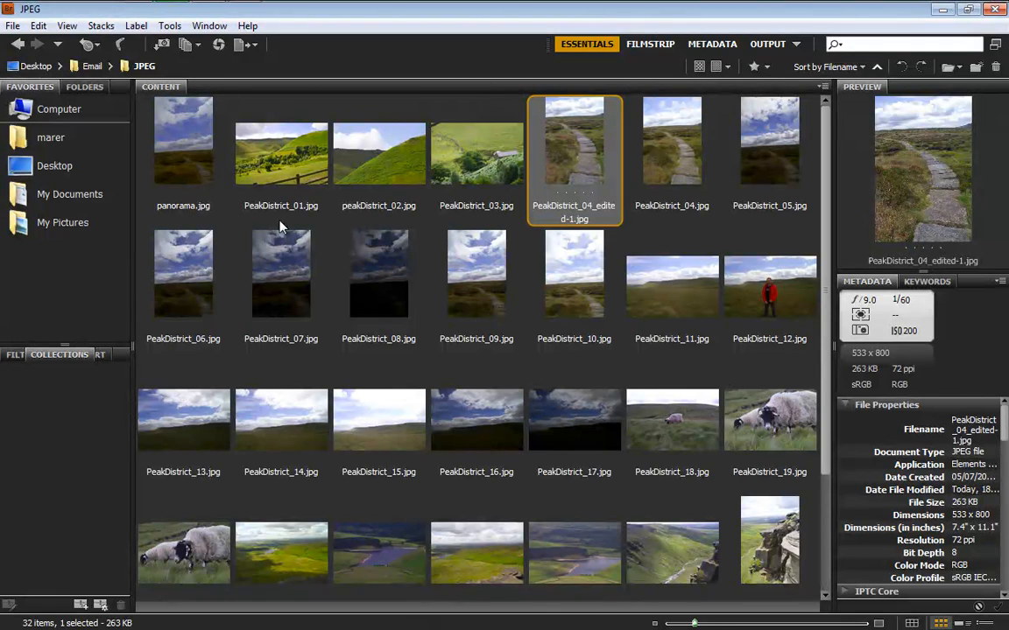
key(ctrl+a)
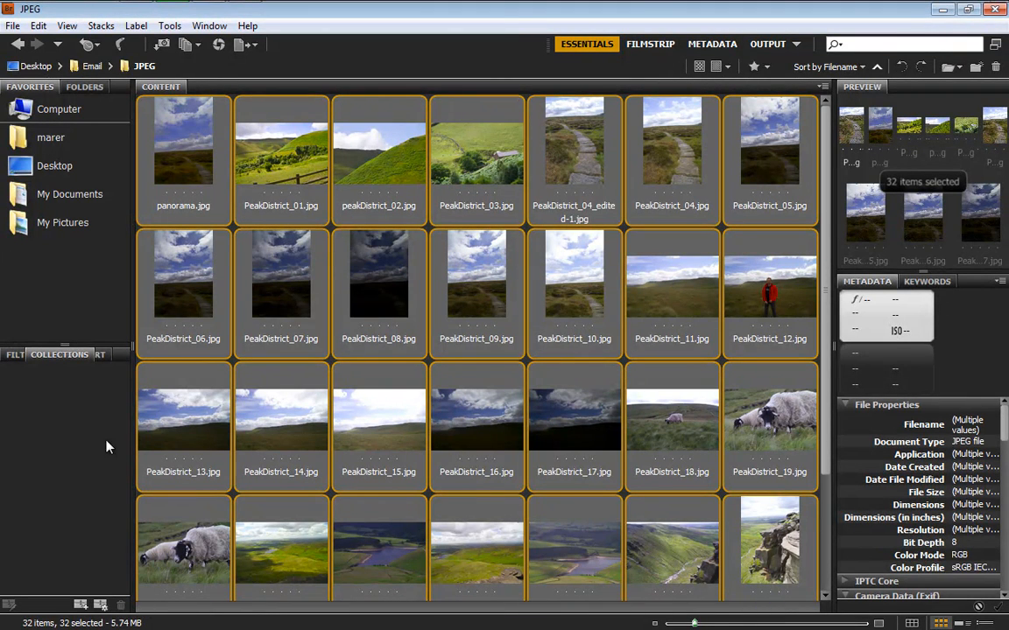
click(77, 433)
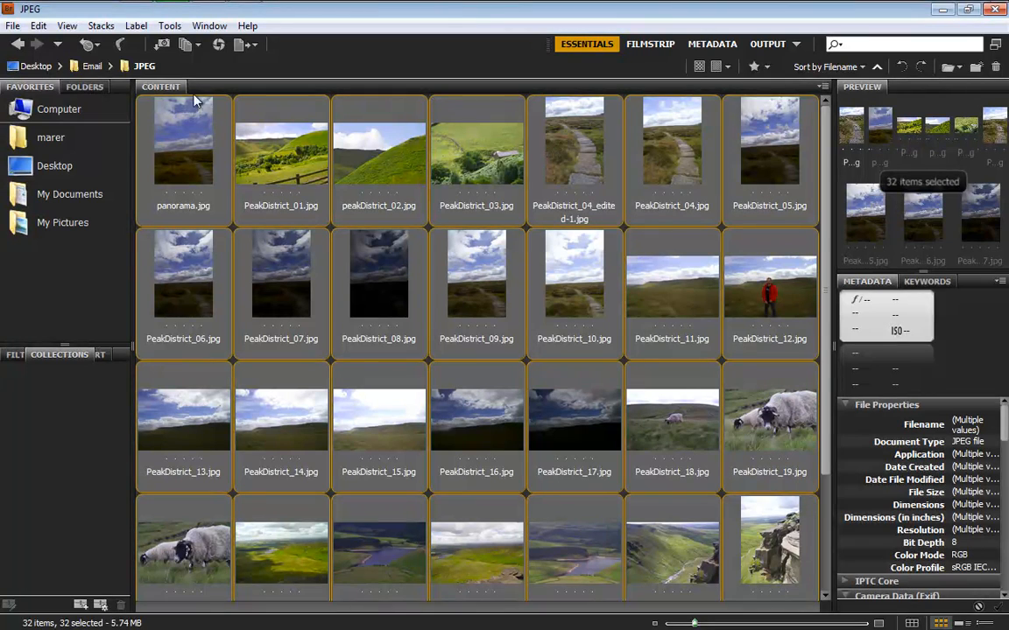
click(171, 26)
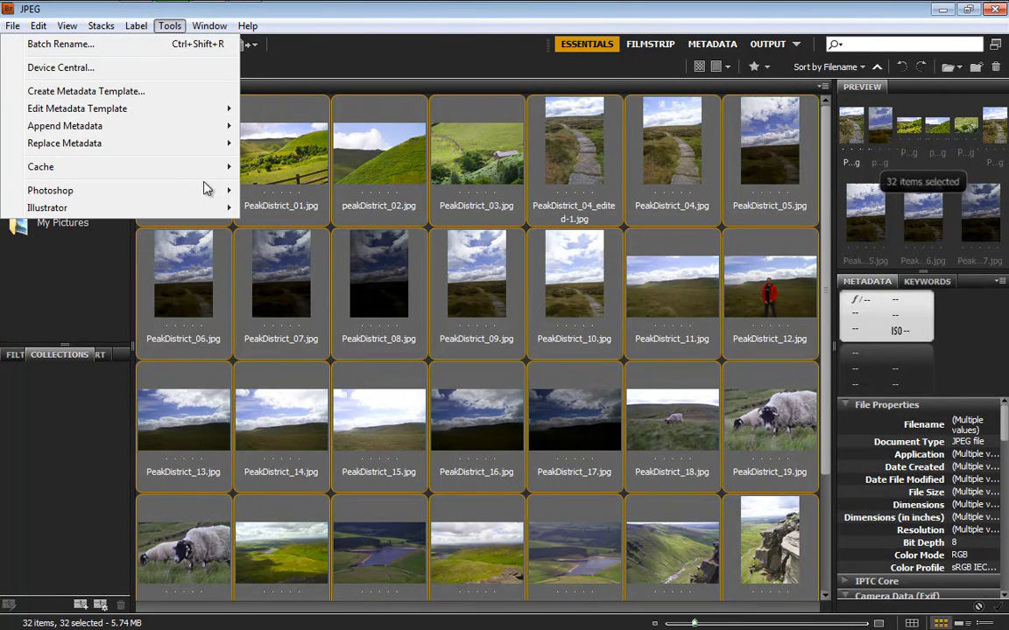
mouse_move(210, 189)
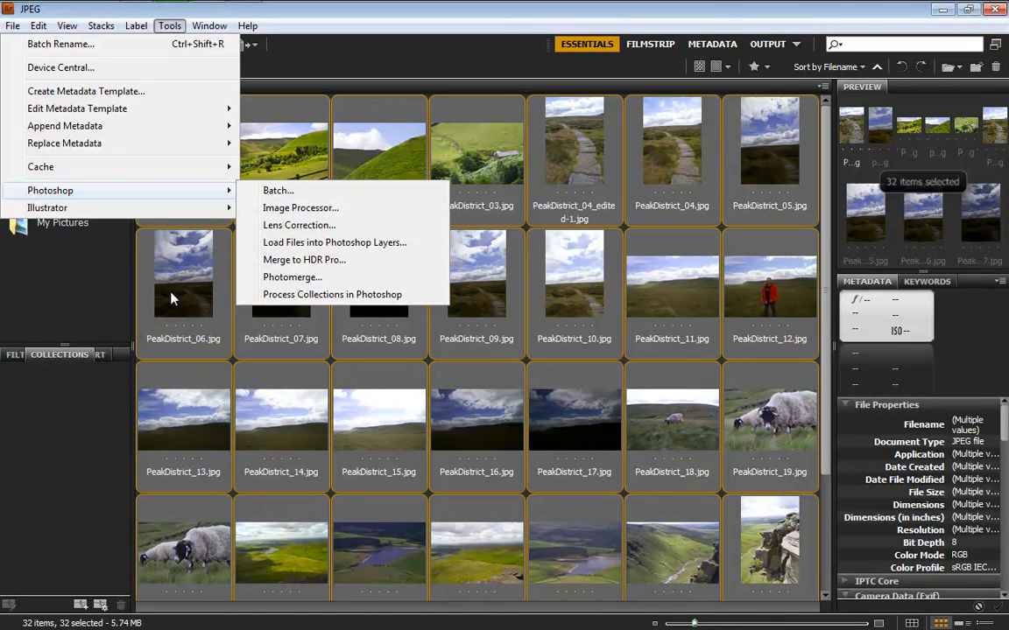
click(77, 407)
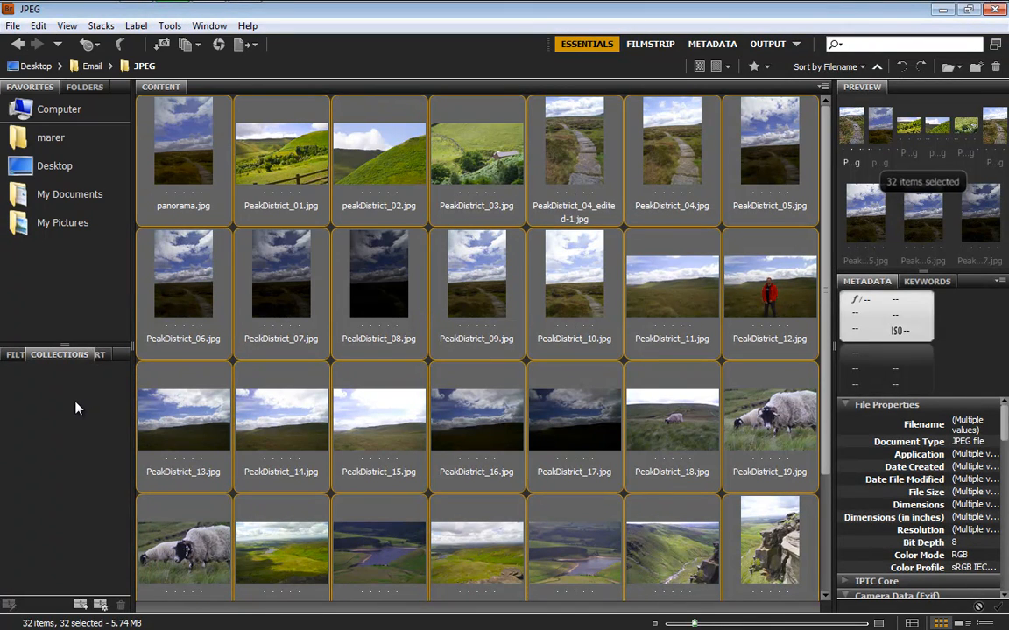